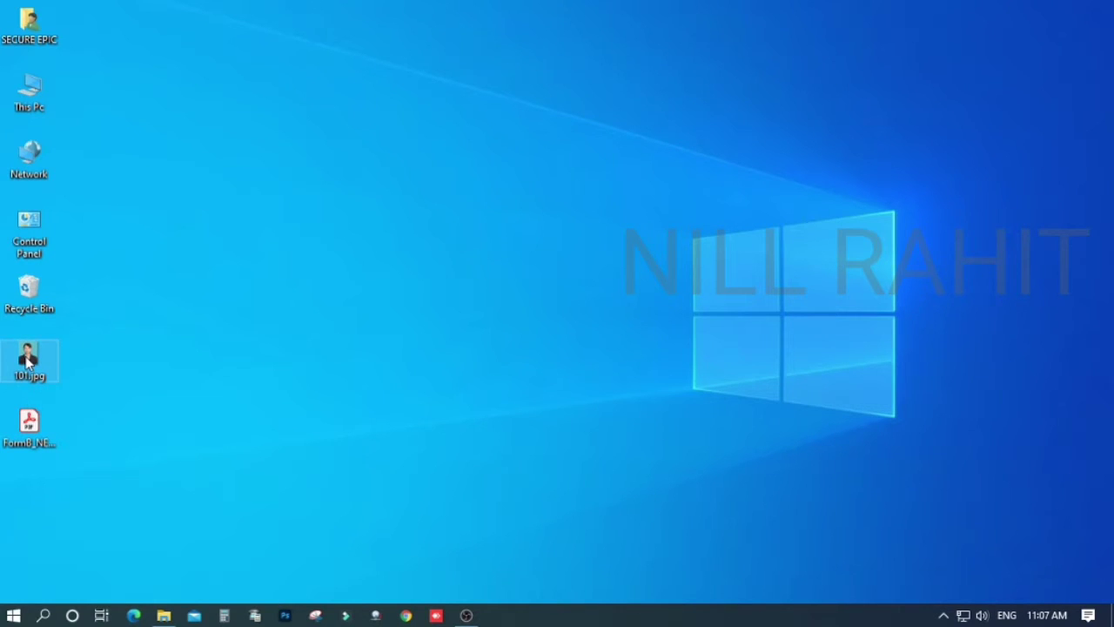
Step: Check in Properties that 101.jpg is 295 KB
right_click(27, 364)
left_click(96, 591)
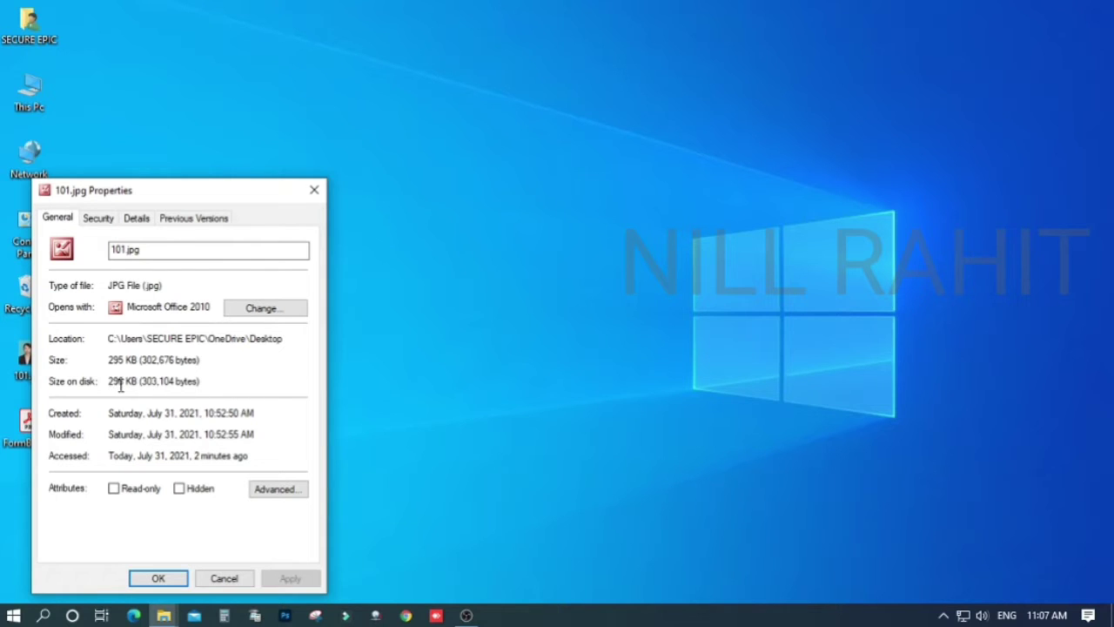
left_click(315, 194)
Step: Confirm the Form-B PDF is 5.57 MB, then bring up the Start menu
left_click(29, 426)
right_click(38, 433)
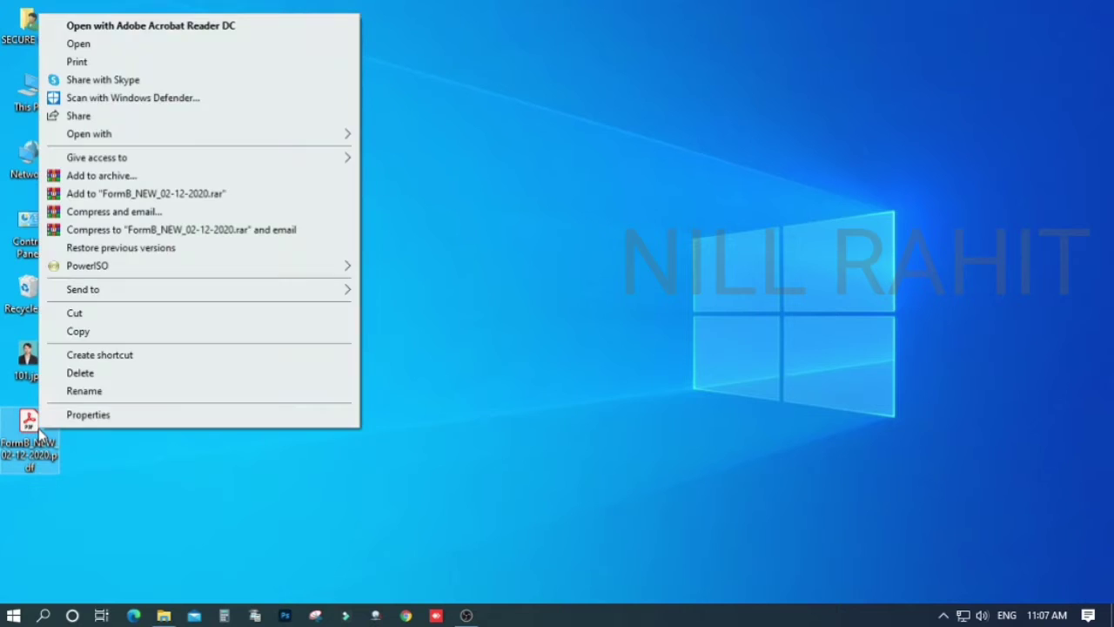
left_click(59, 416)
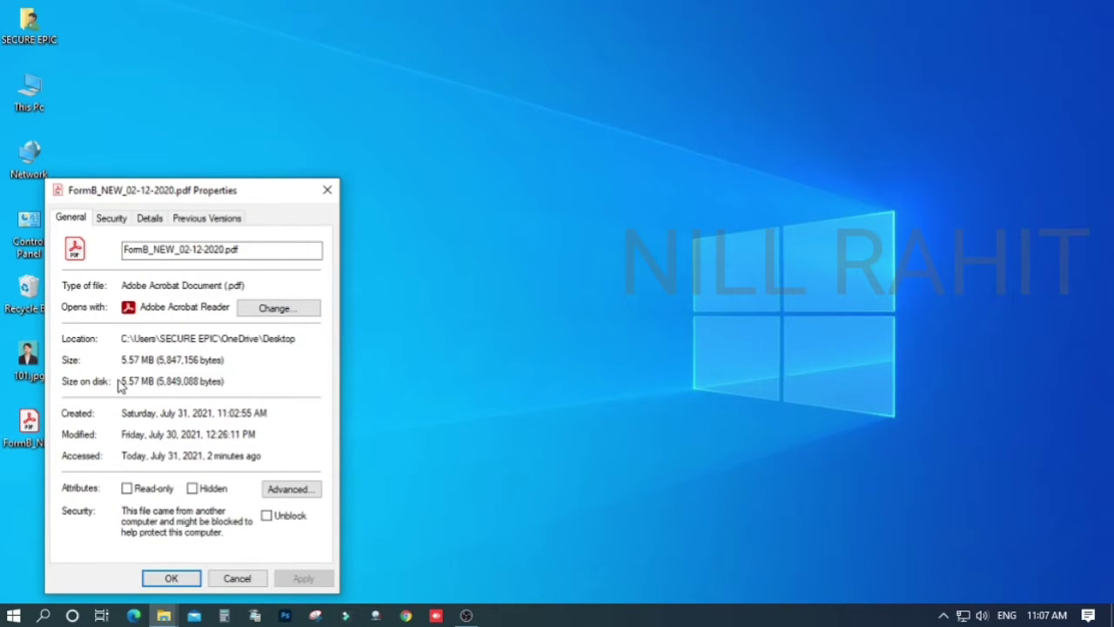
left_click(171, 578)
left_click(13, 615)
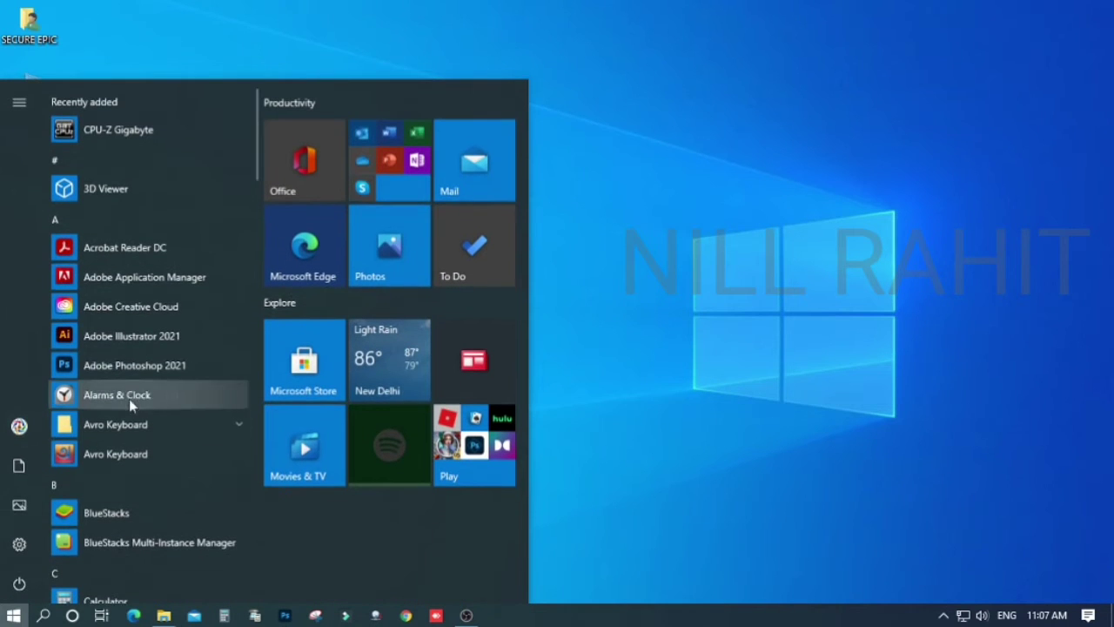
Step: Launch Photoshop 2021 and open the ID photo 101.jpg from the Desktop
left_click(122, 370)
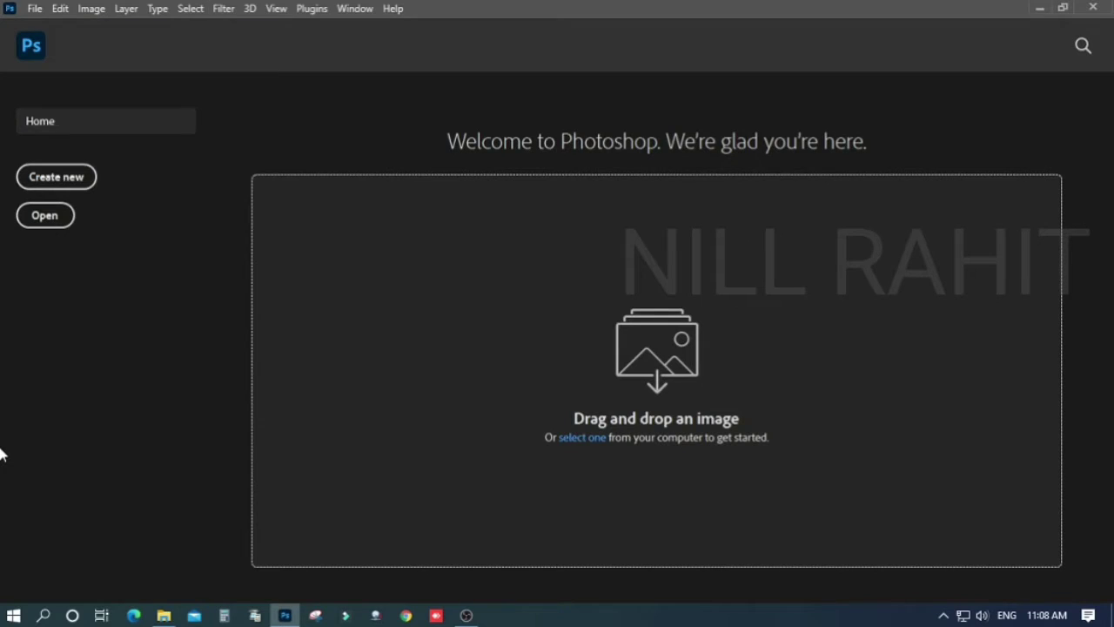
left_click(36, 10)
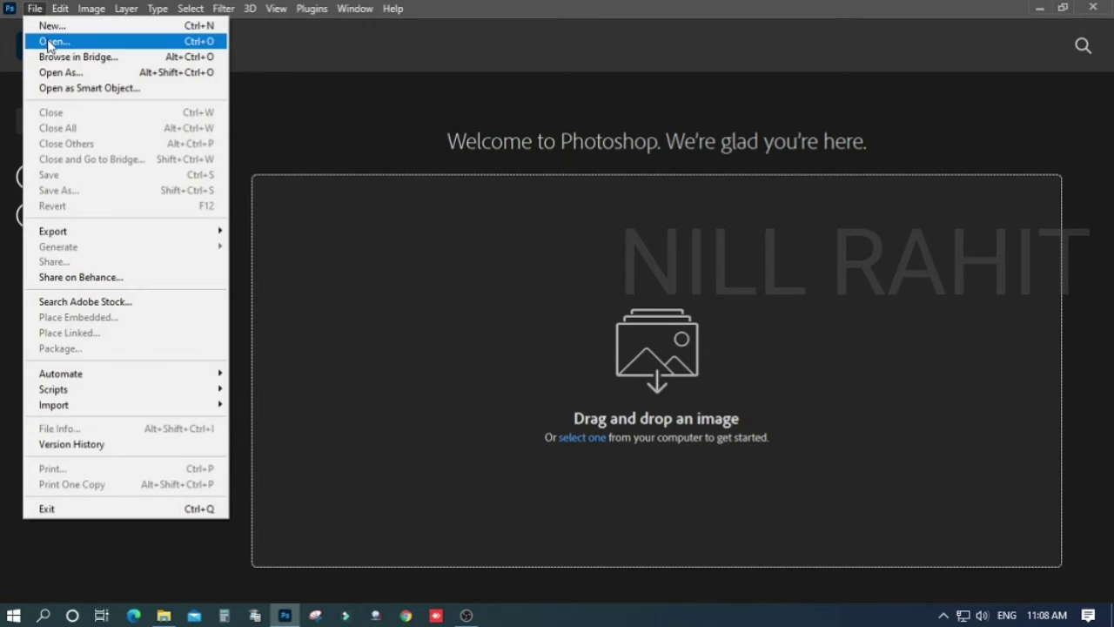
left_click(48, 41)
left_click(547, 221)
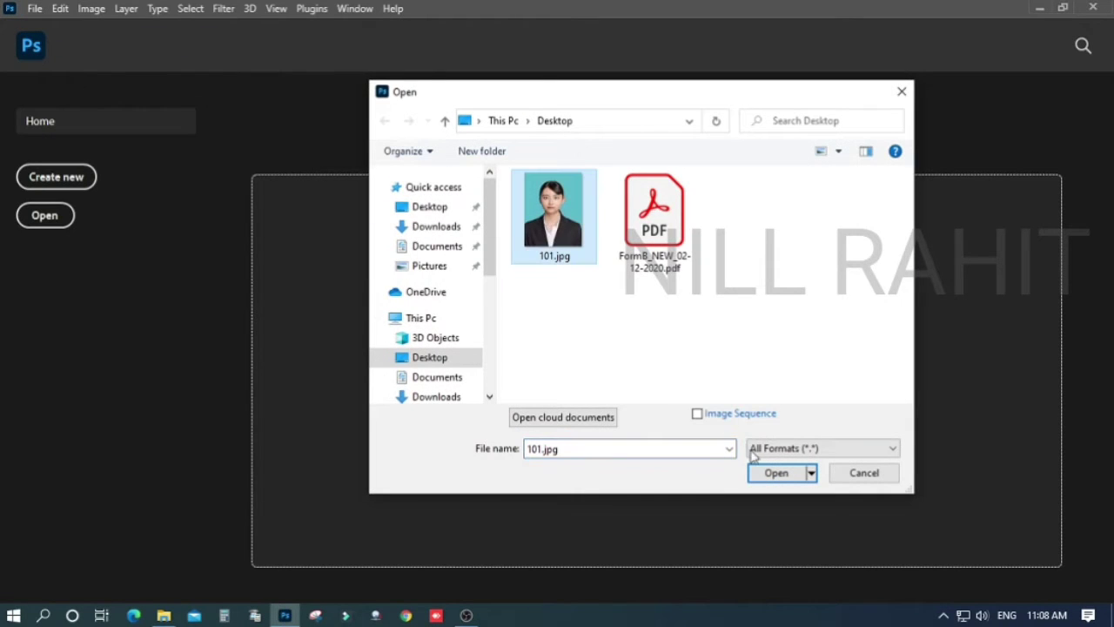
left_click(776, 475)
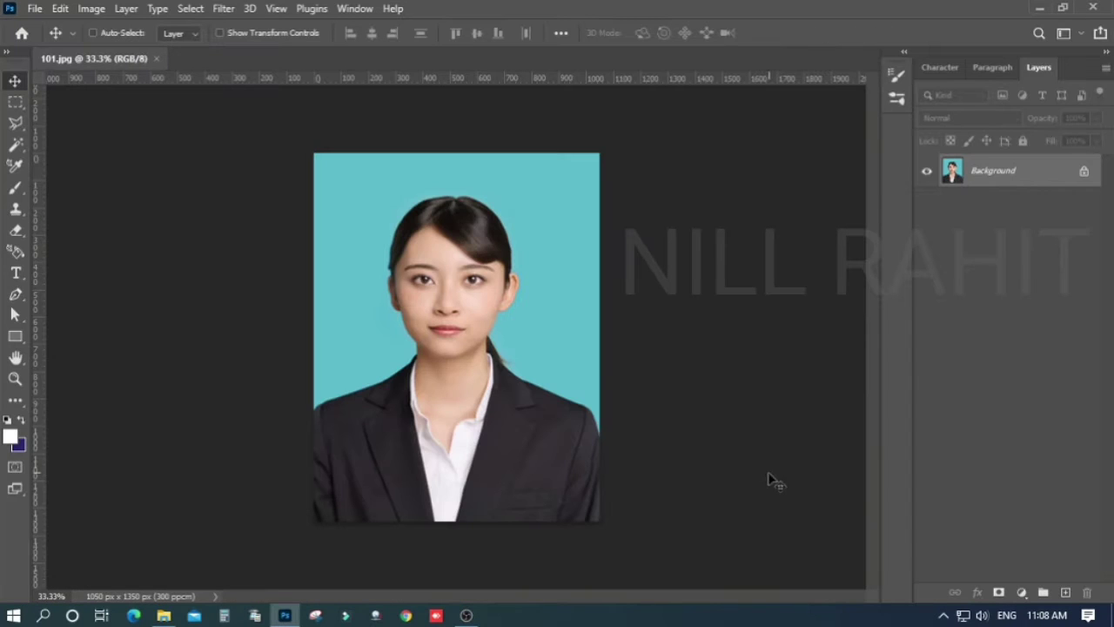
left_click(37, 8)
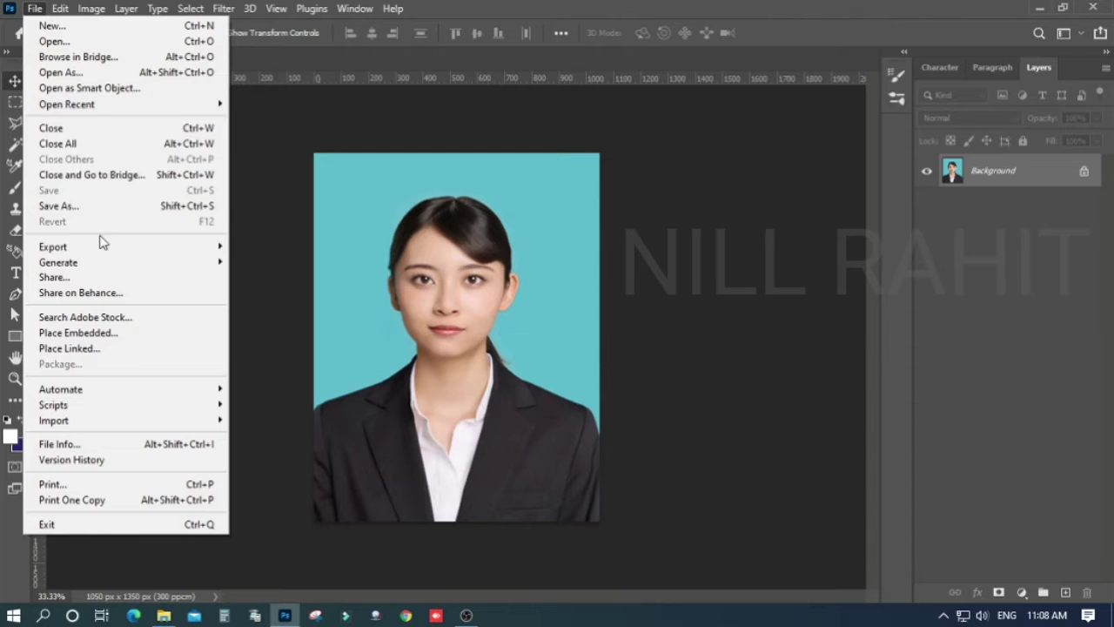
mouse_move(52, 246)
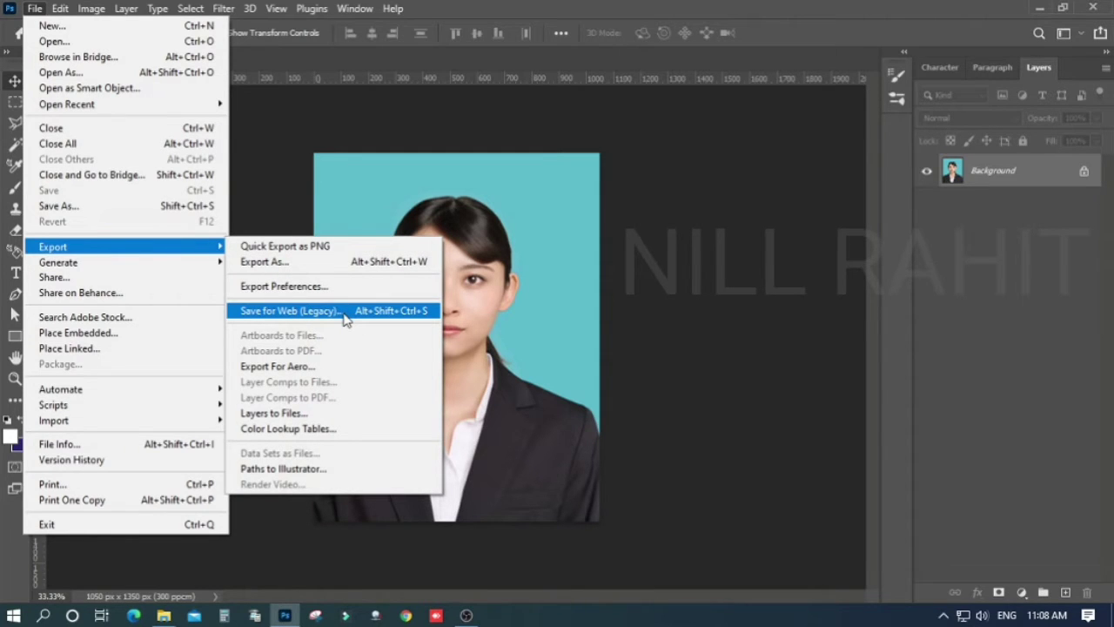
Step: In Save for Web (Legacy), set the output to JPEG at Low quality
left_click(345, 313)
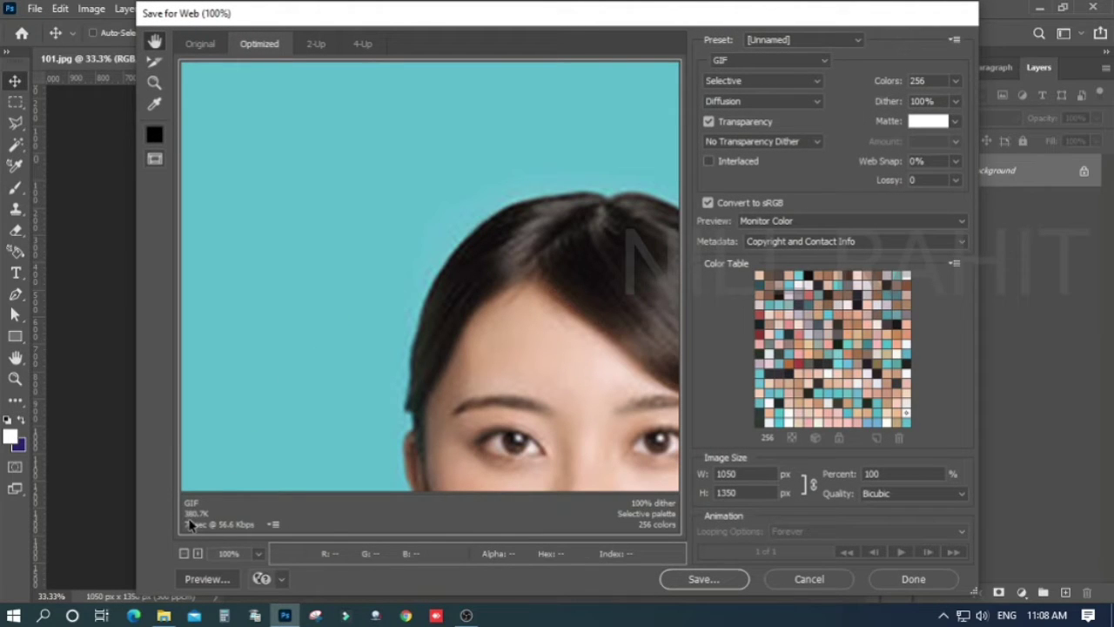
left_click(741, 61)
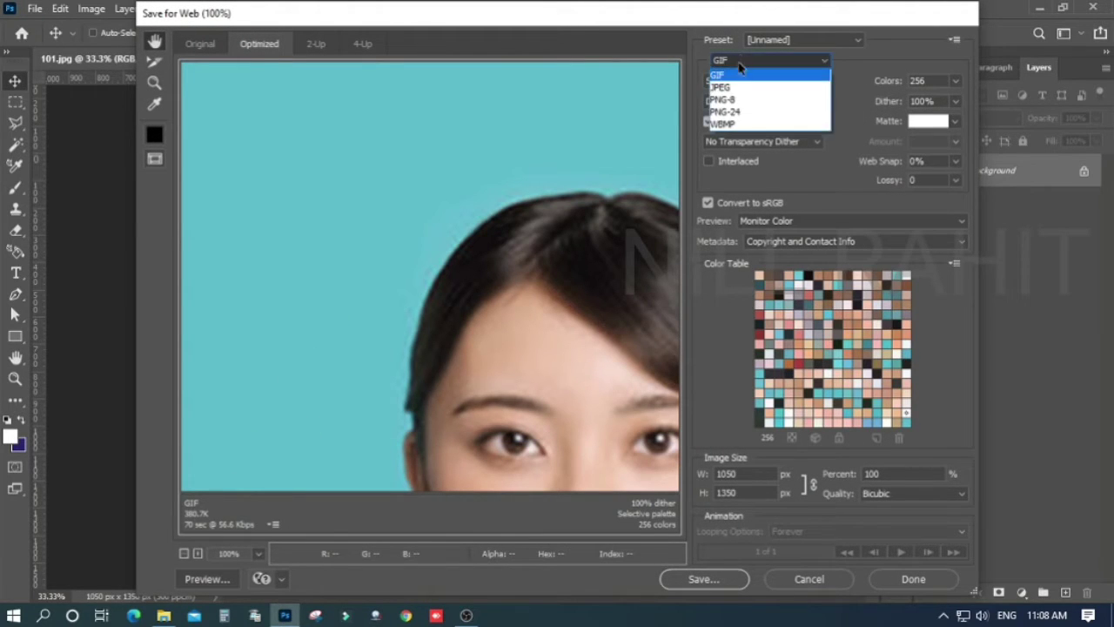
left_click(733, 88)
left_click(733, 83)
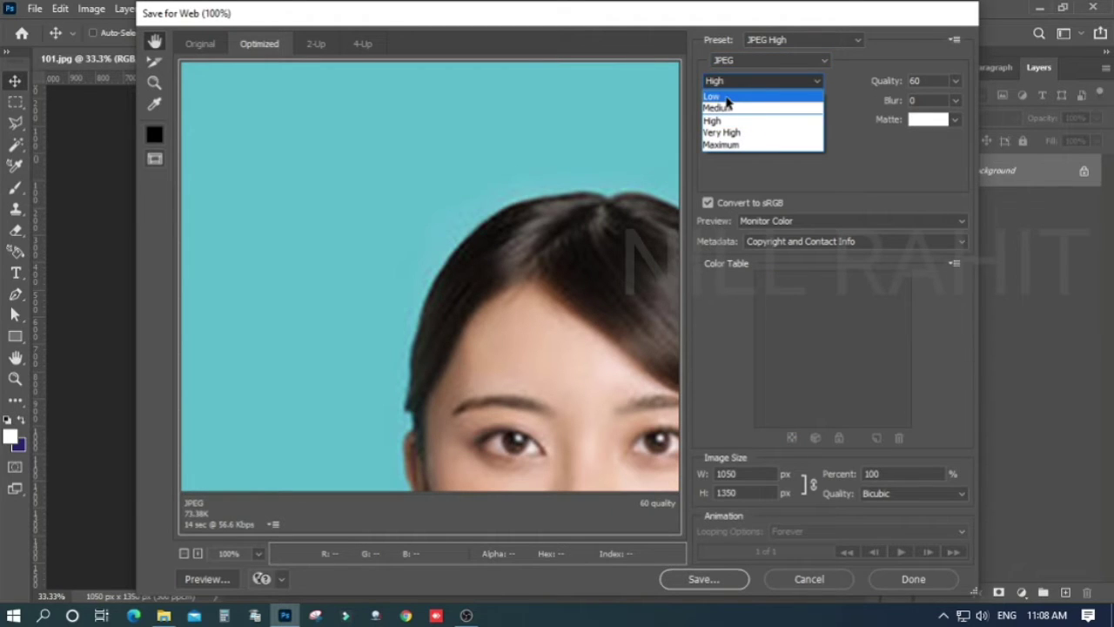
left_click(728, 97)
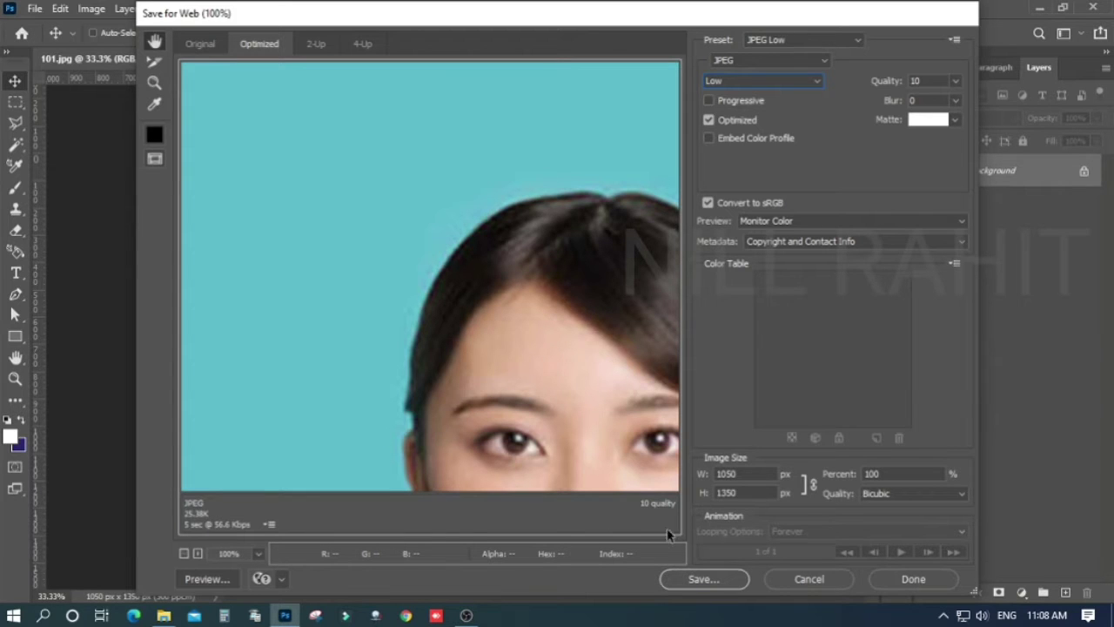
Step: Save the optimized ID photo to the Desktop as 100.jpg
left_click(723, 587)
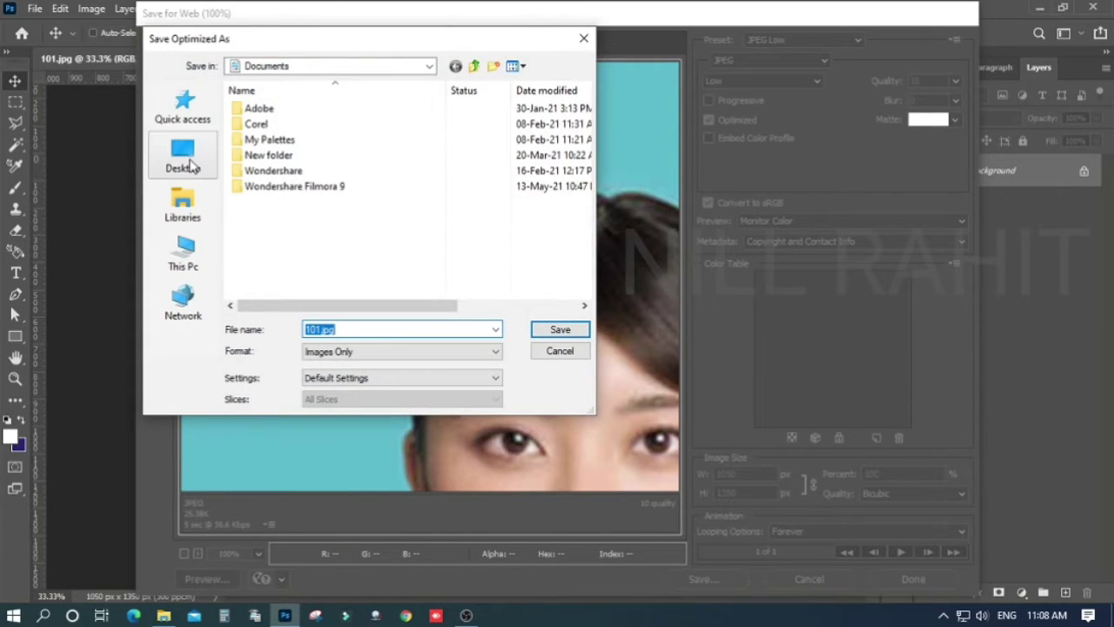
left_click(184, 157)
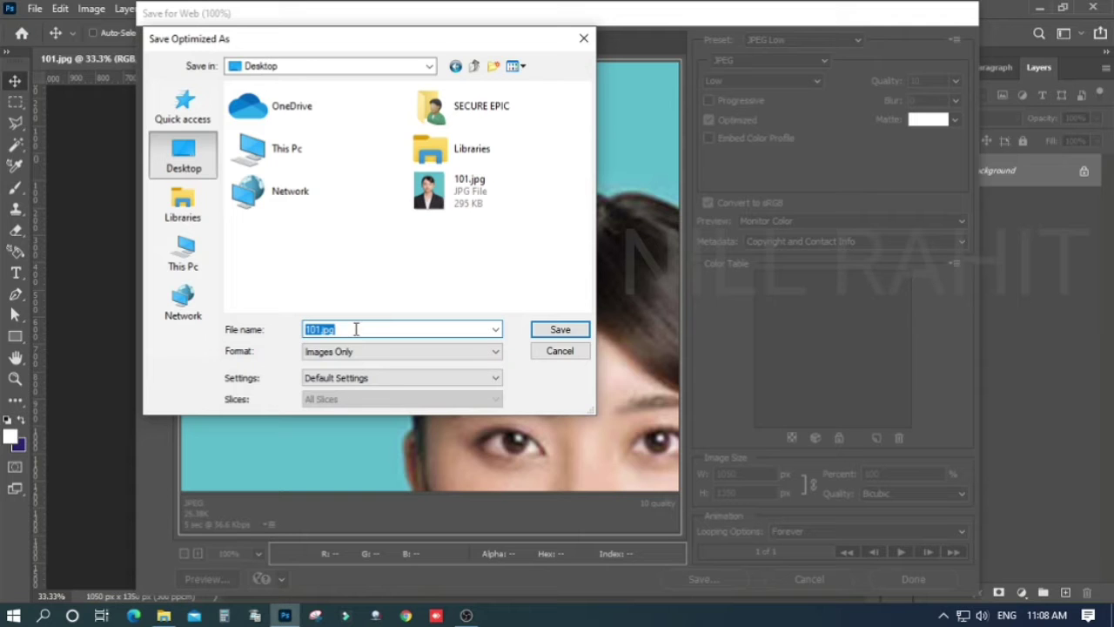
type("100")
left_click(555, 331)
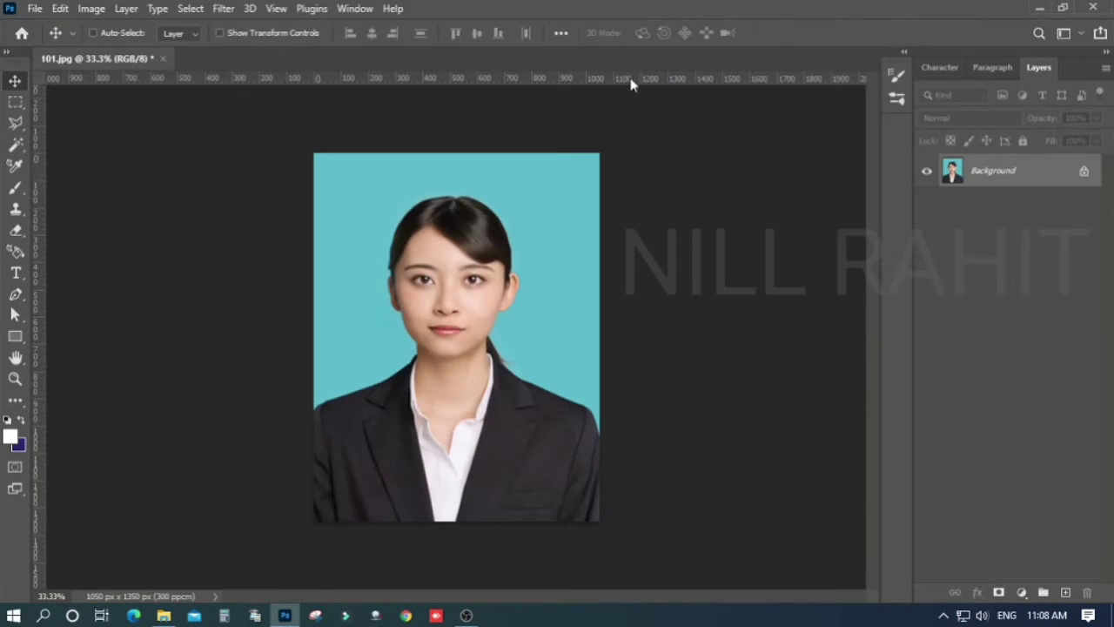
Step: Check that 100.jpg is 26.2 KB and preview how it looks
left_click(1040, 7)
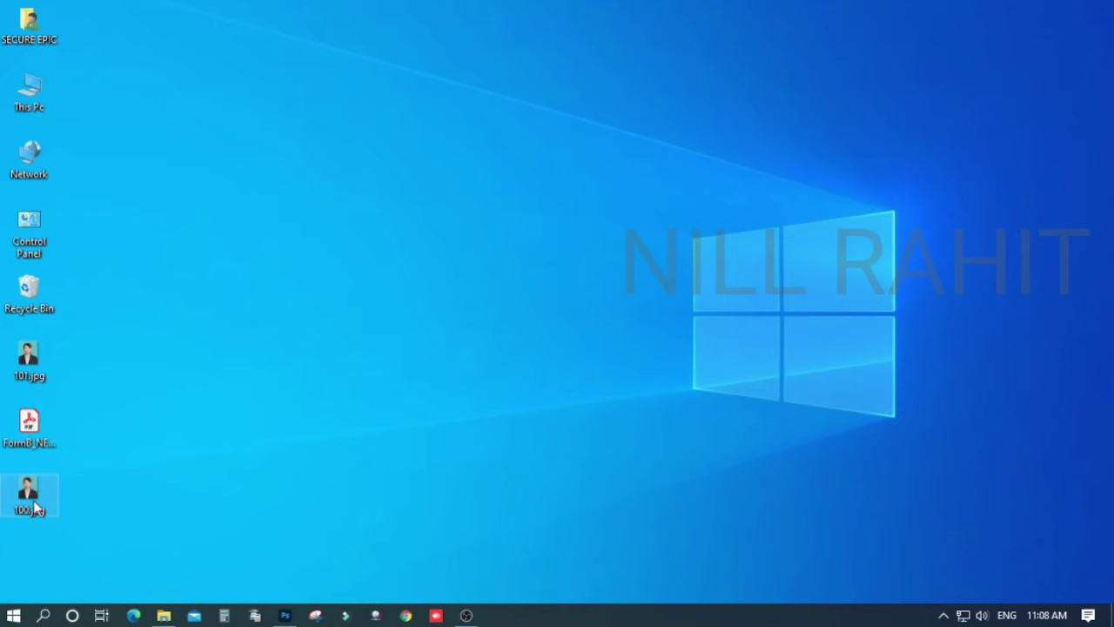
right_click(33, 502)
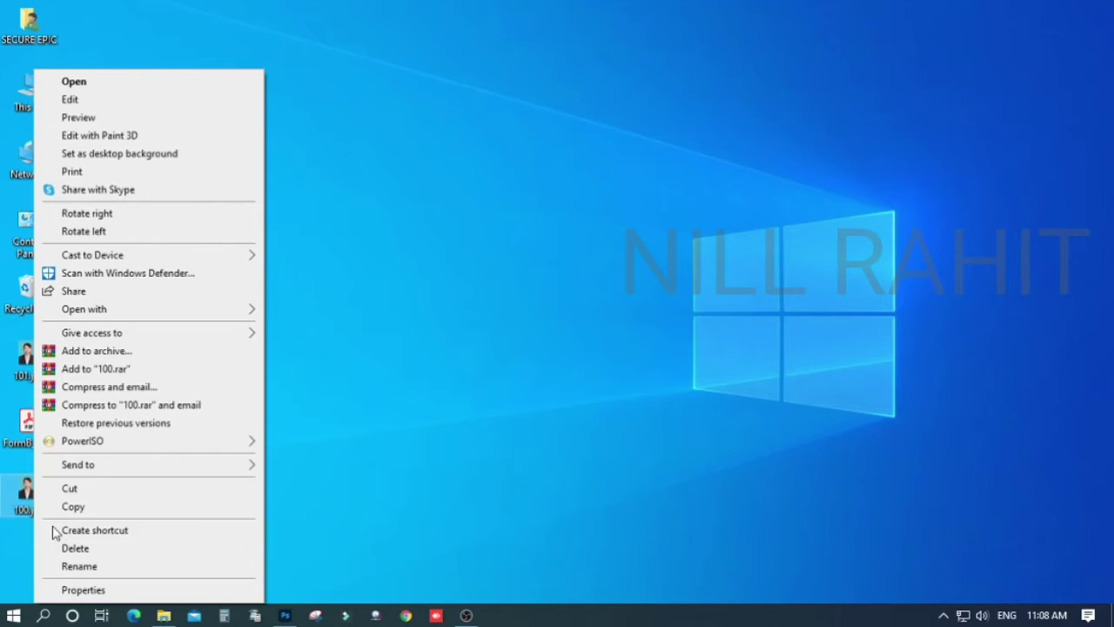
left_click(70, 589)
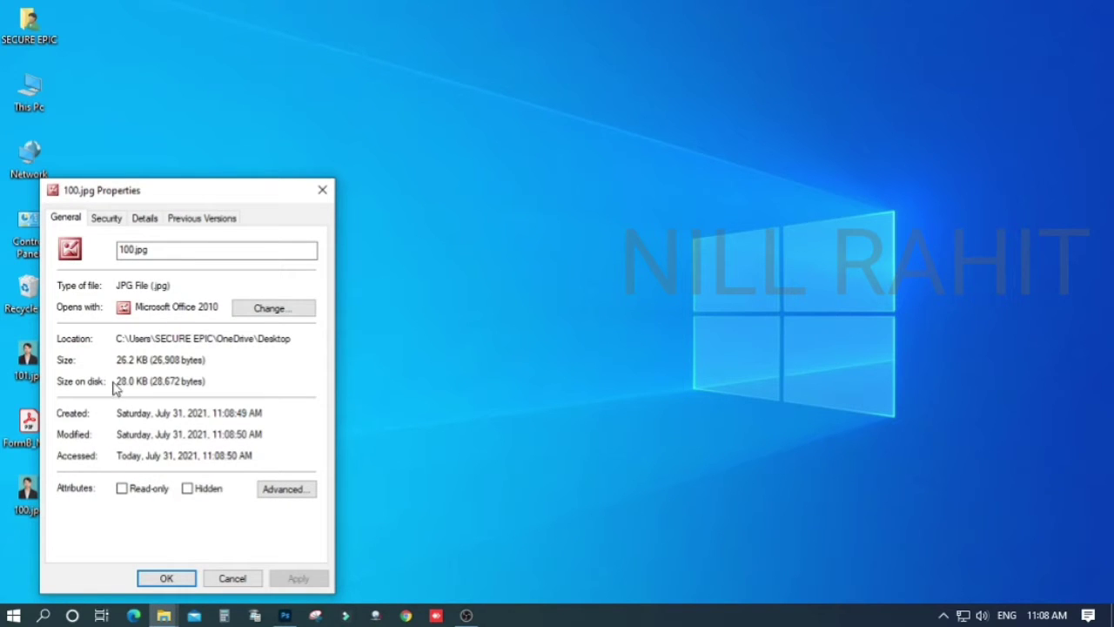
left_click(165, 579)
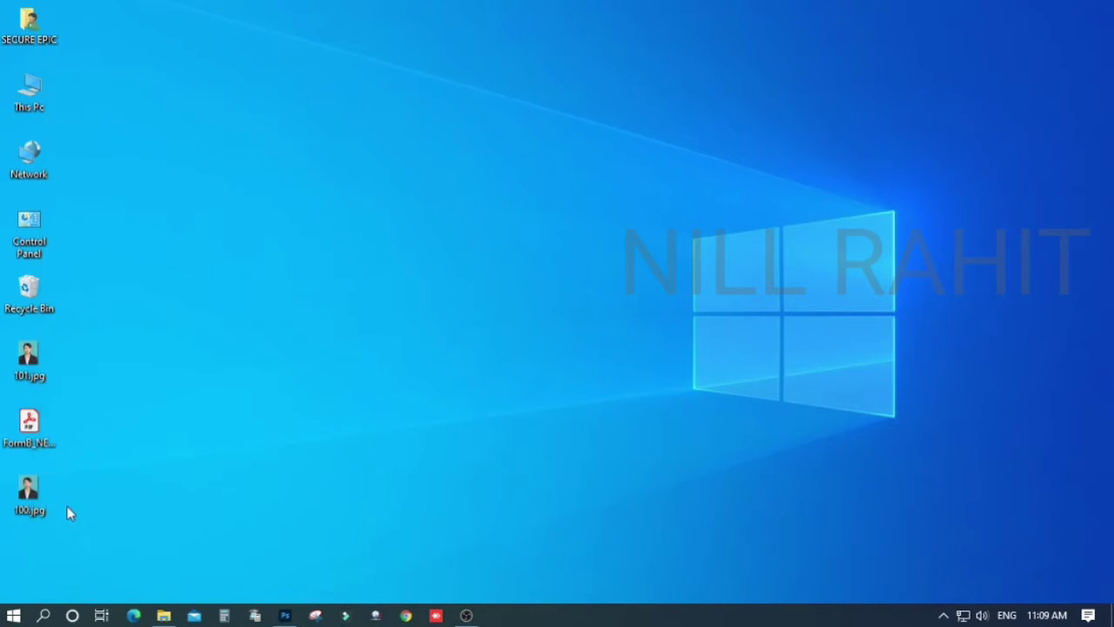
double_click(35, 497)
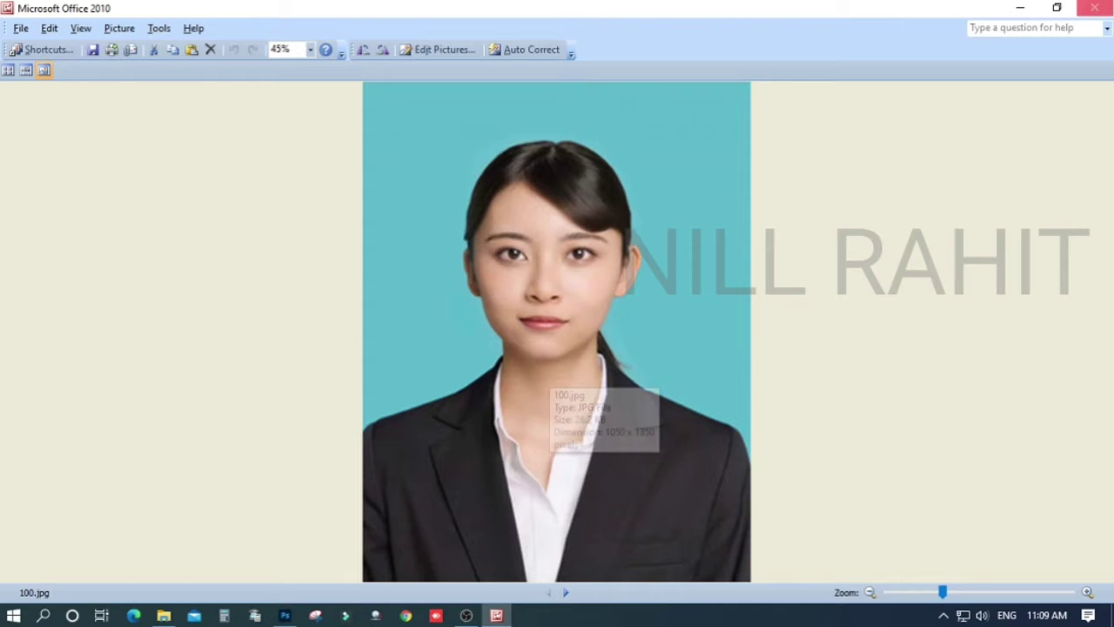
left_click(1096, 8)
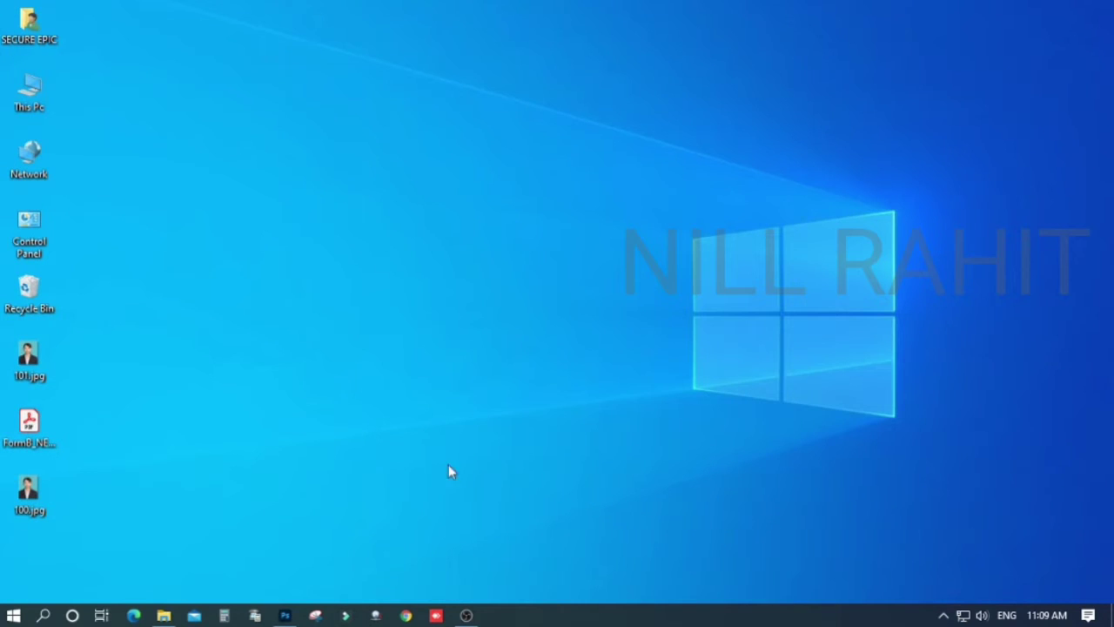
Step: Close 101.jpg in Photoshop without saving, and start opening another file
left_click(285, 615)
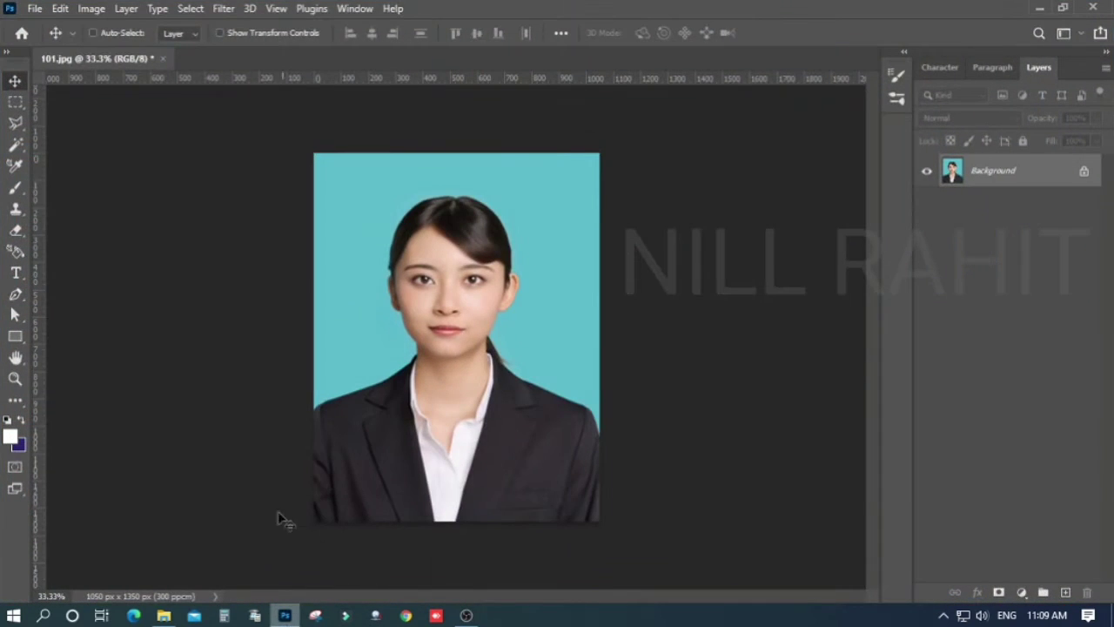
left_click(162, 59)
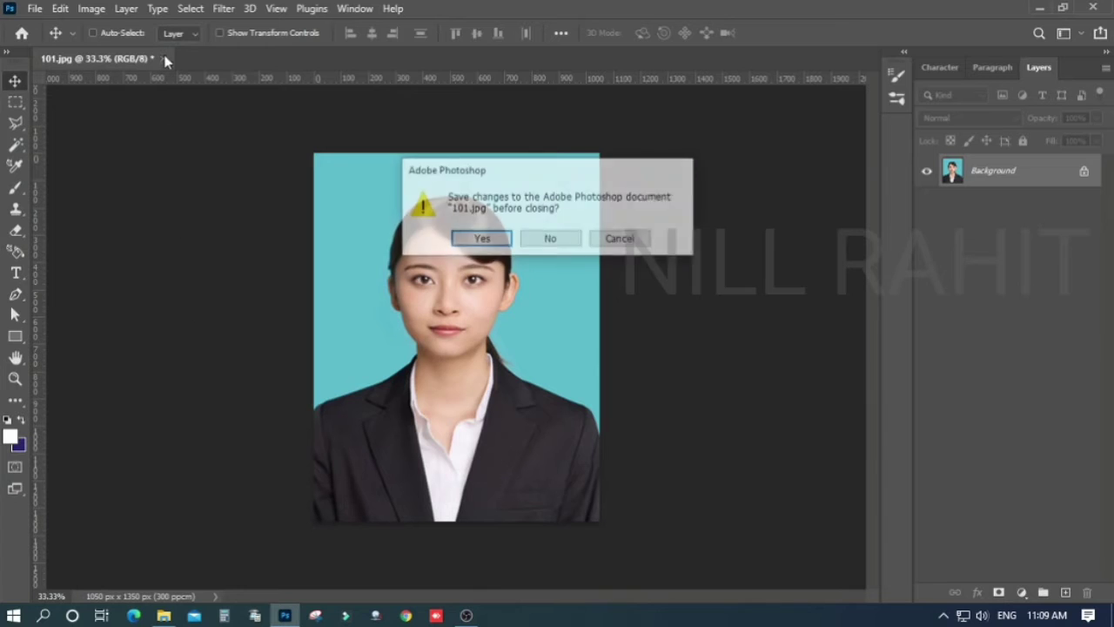
left_click(550, 239)
left_click(35, 9)
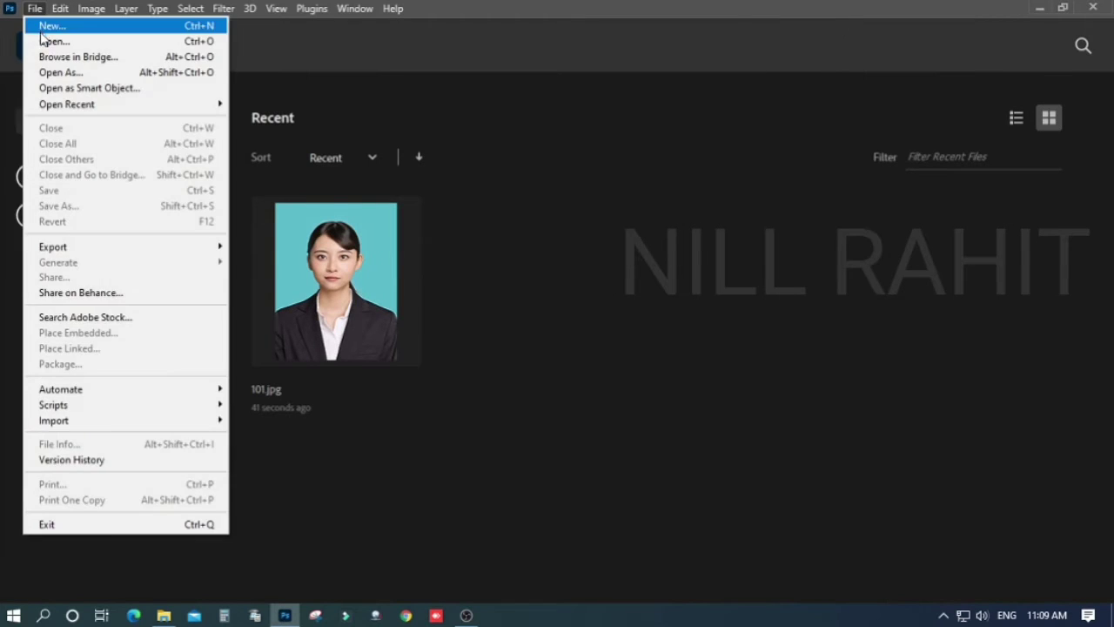
left_click(45, 41)
Step: Open FormB_NEW_02-12-2020.pdf from the Desktop as a Photoshop document
left_click(400, 164)
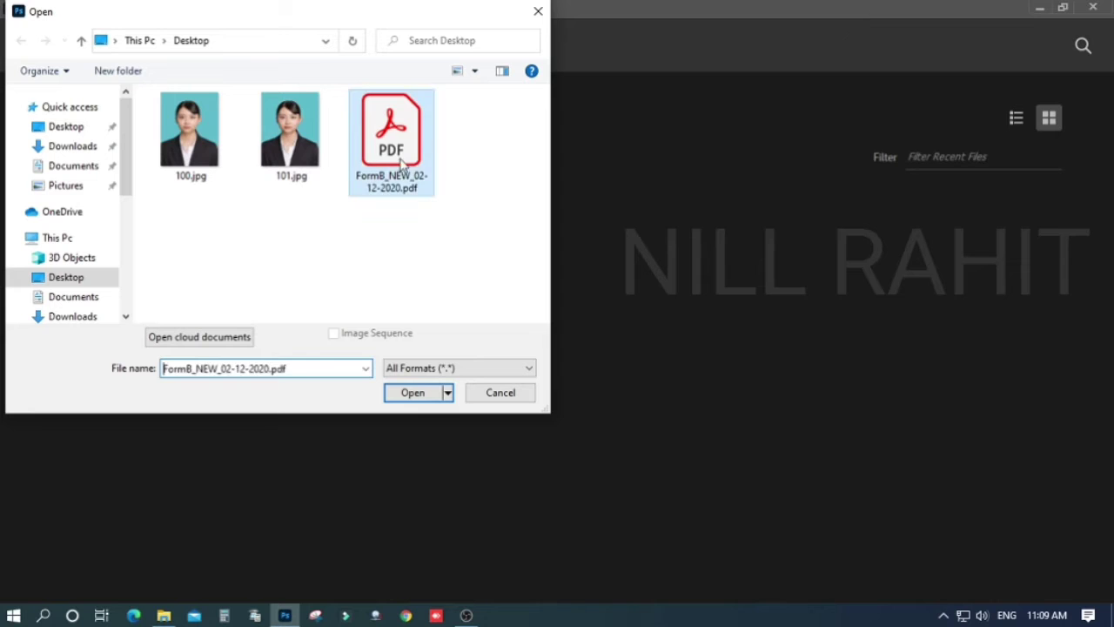
left_click(420, 400)
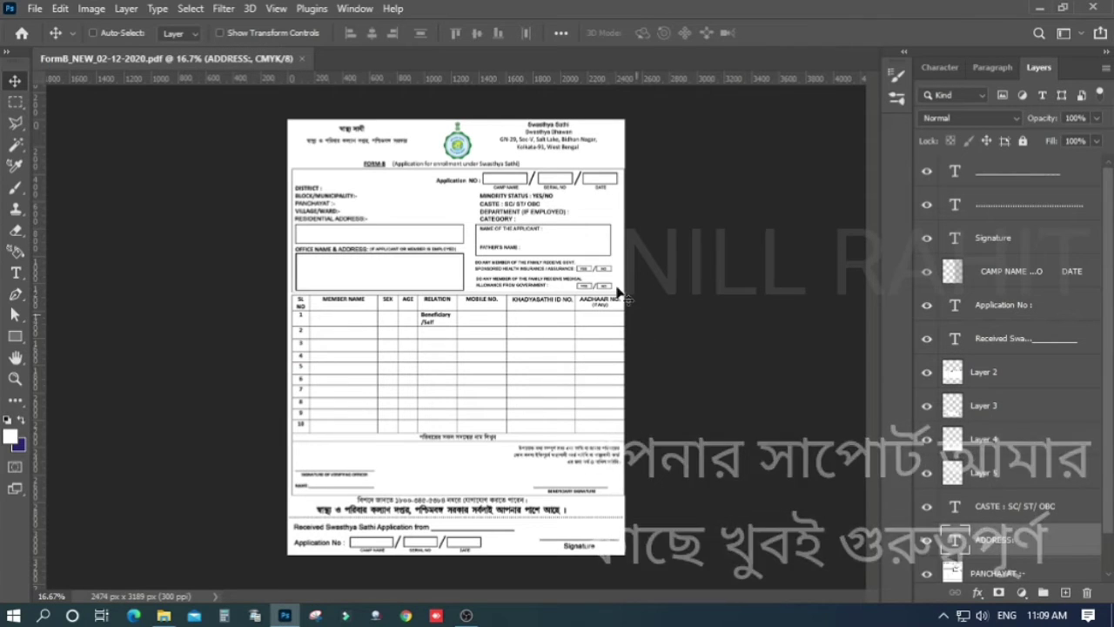
left_click(35, 9)
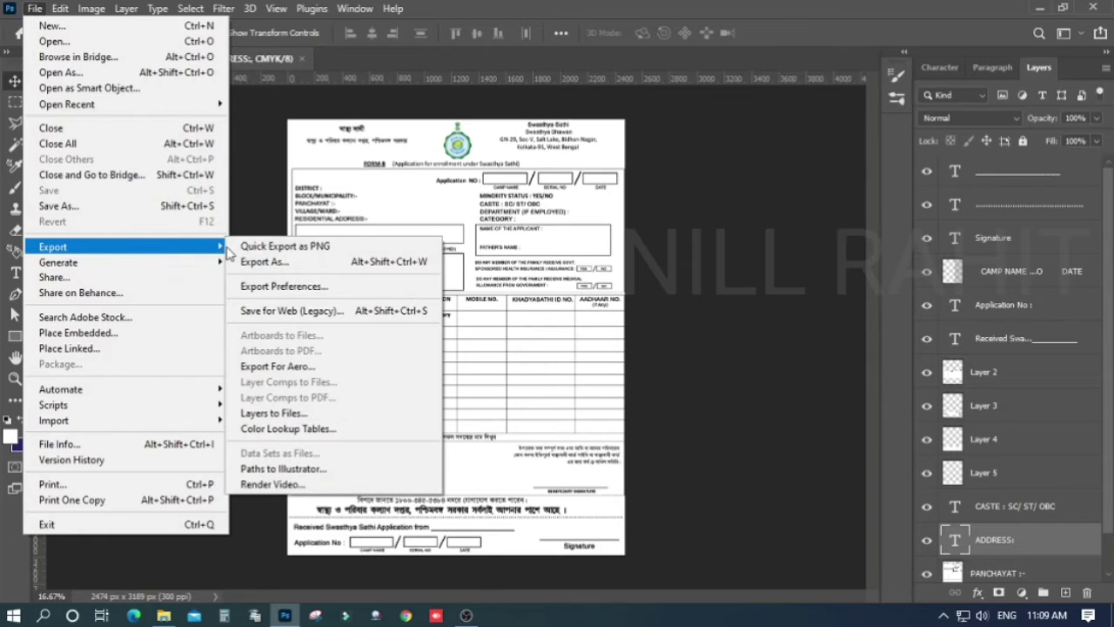
mouse_move(53, 246)
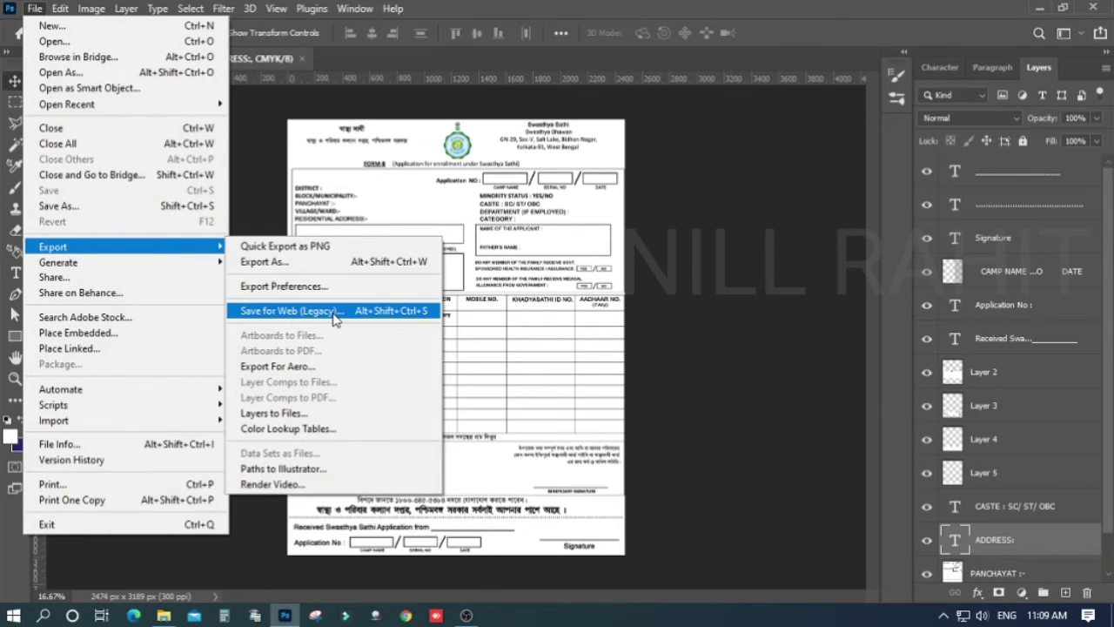
Step: Open Save for Web for the form and set JPEG quality to Low (10) after trying Medium
left_click(336, 319)
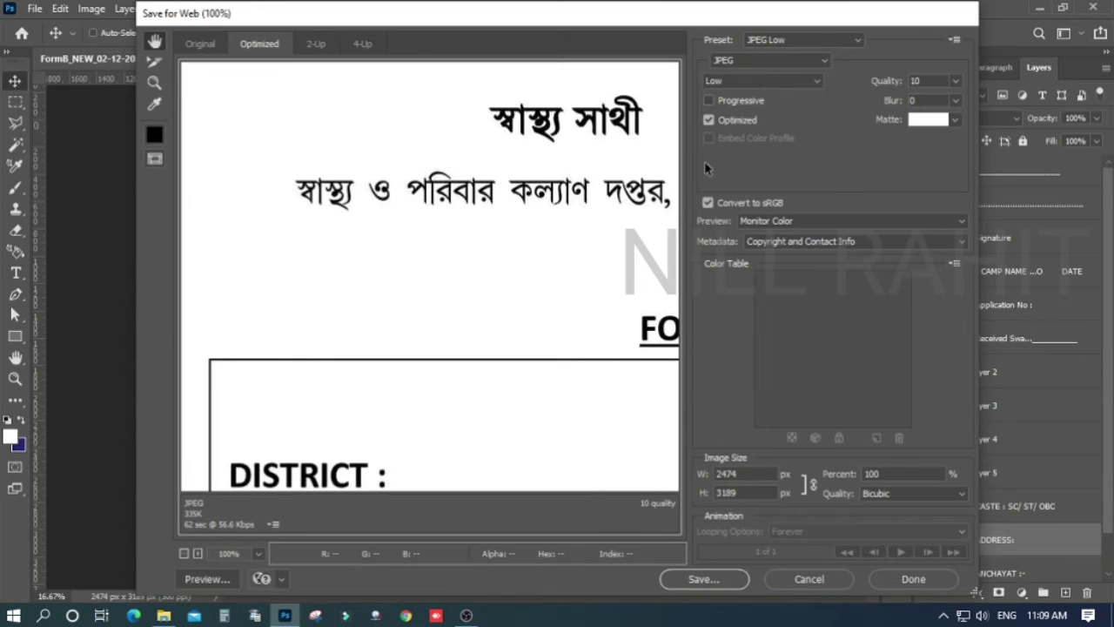
left_click(736, 81)
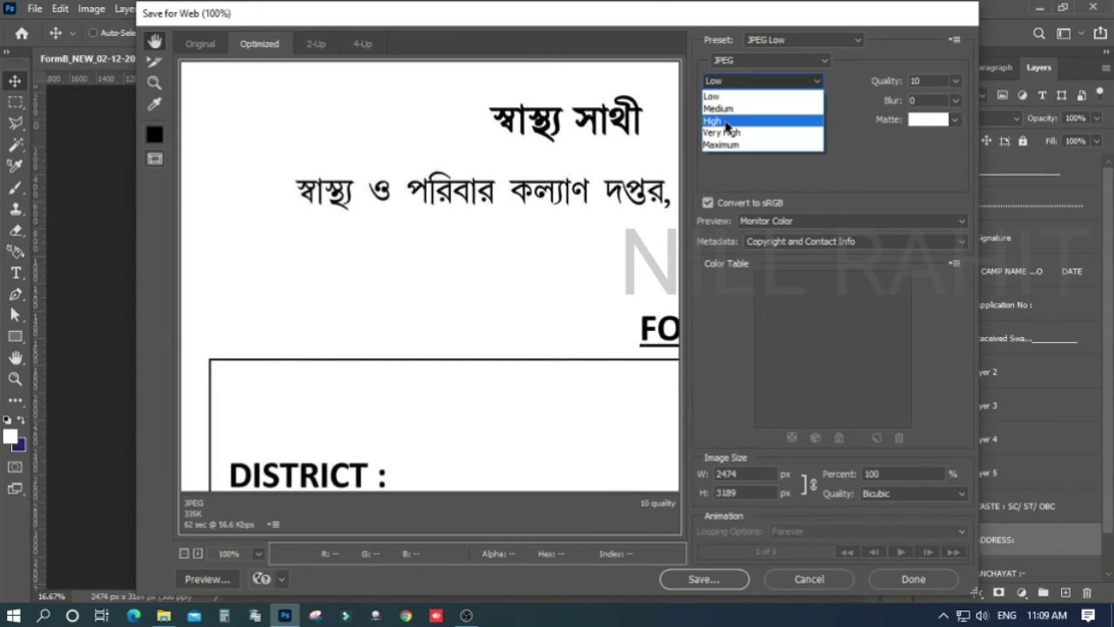
left_click(726, 109)
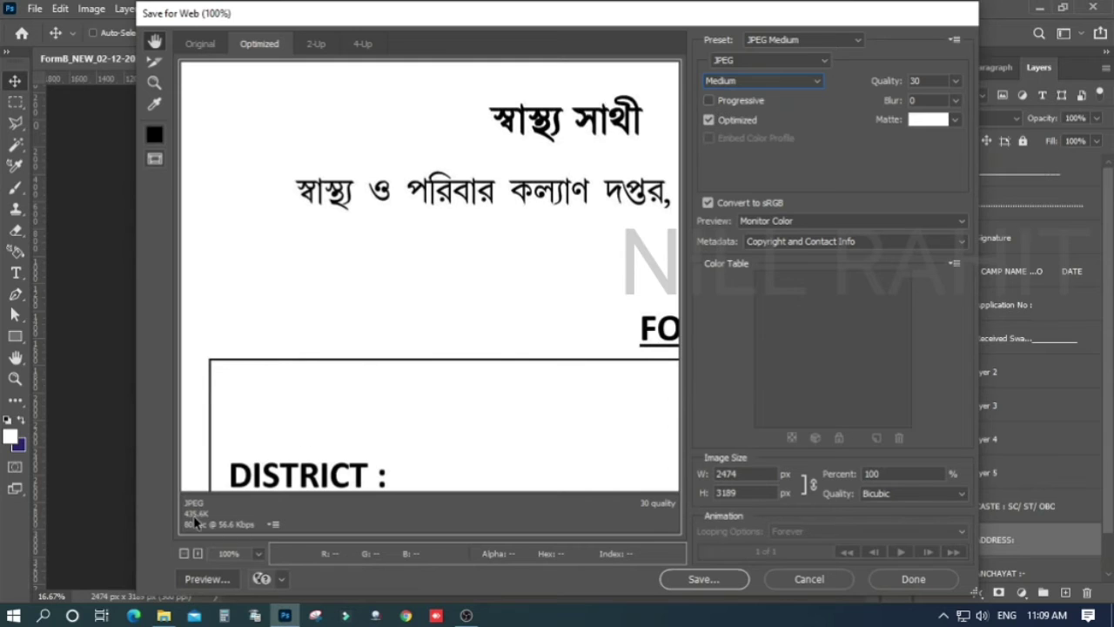
left_click(739, 82)
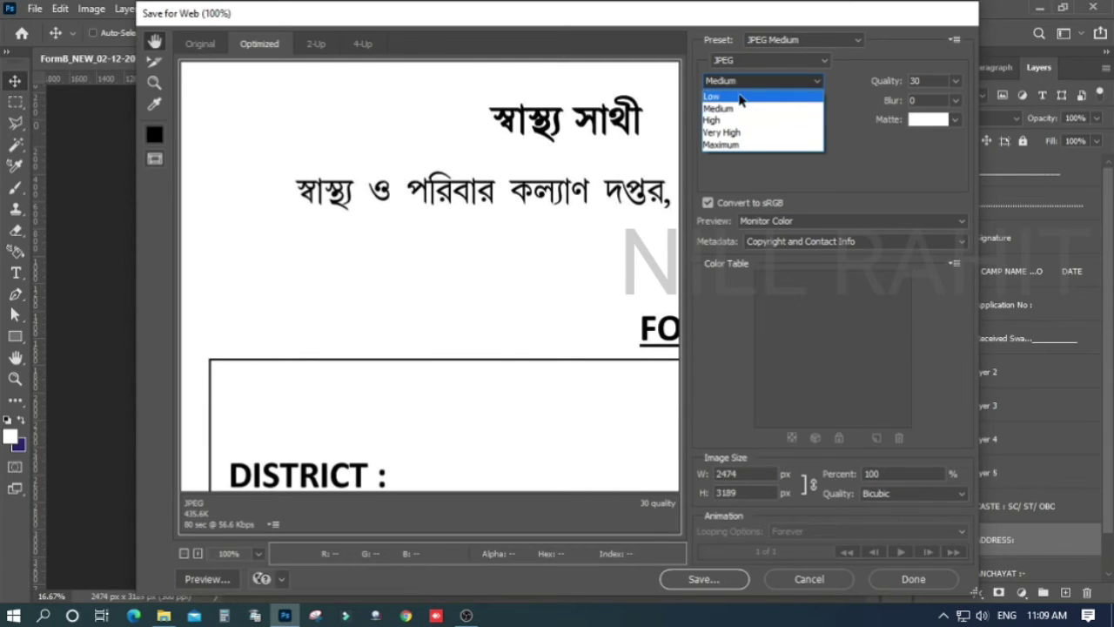
left_click(714, 95)
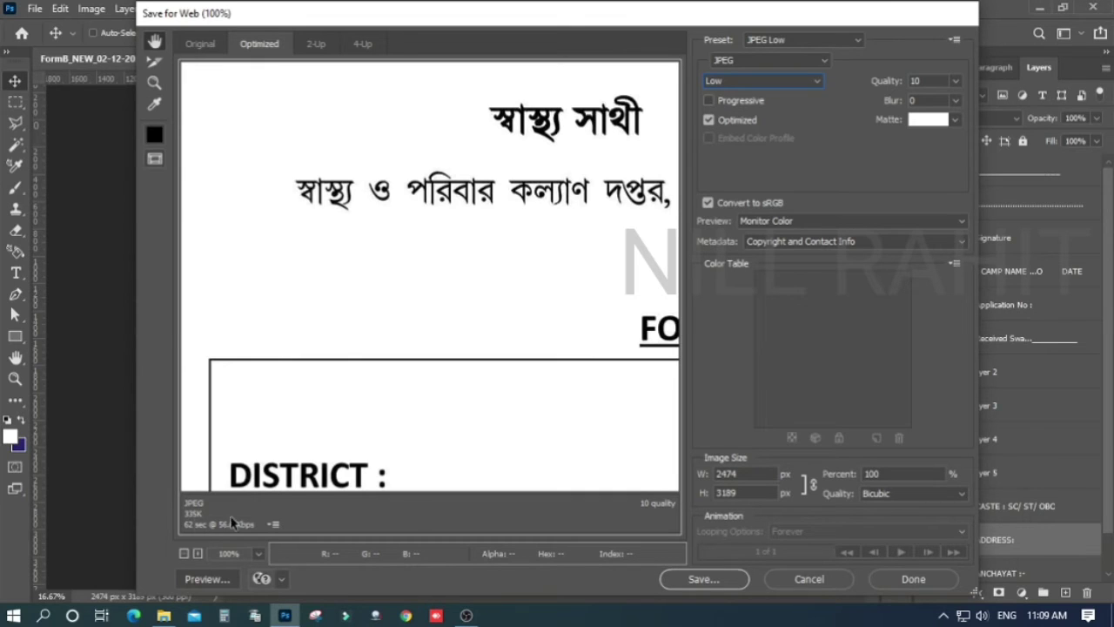
Step: Reduce the form's export width to 2000 px, then to 1600 px (1600 × 2062)
left_click_drag(749, 473, 685, 481)
type("2000")
left_click(744, 81)
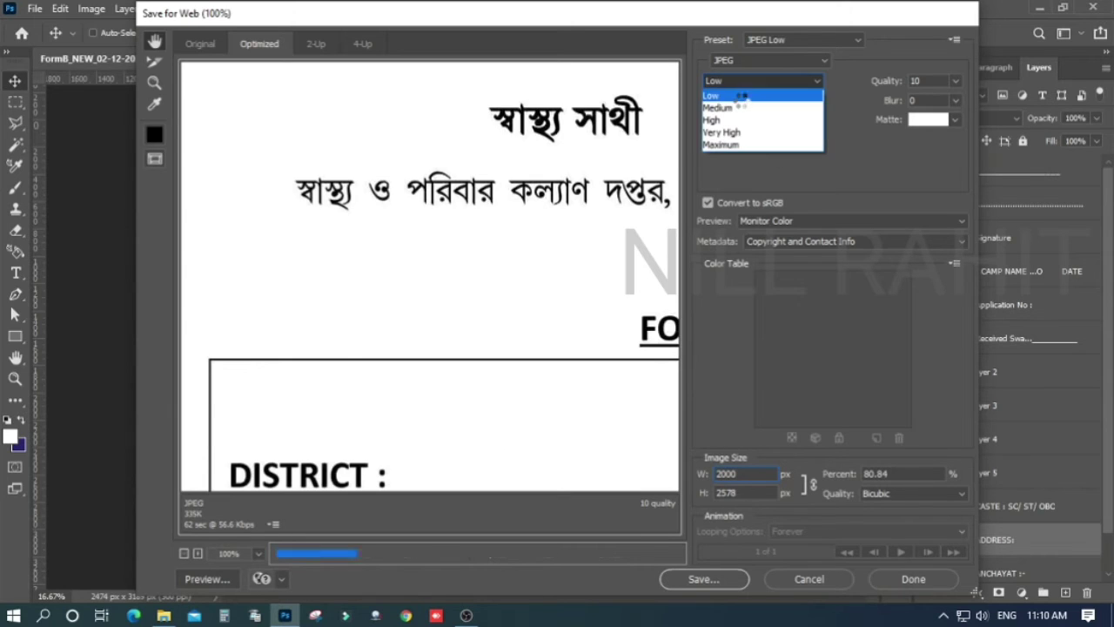
key("Escape")
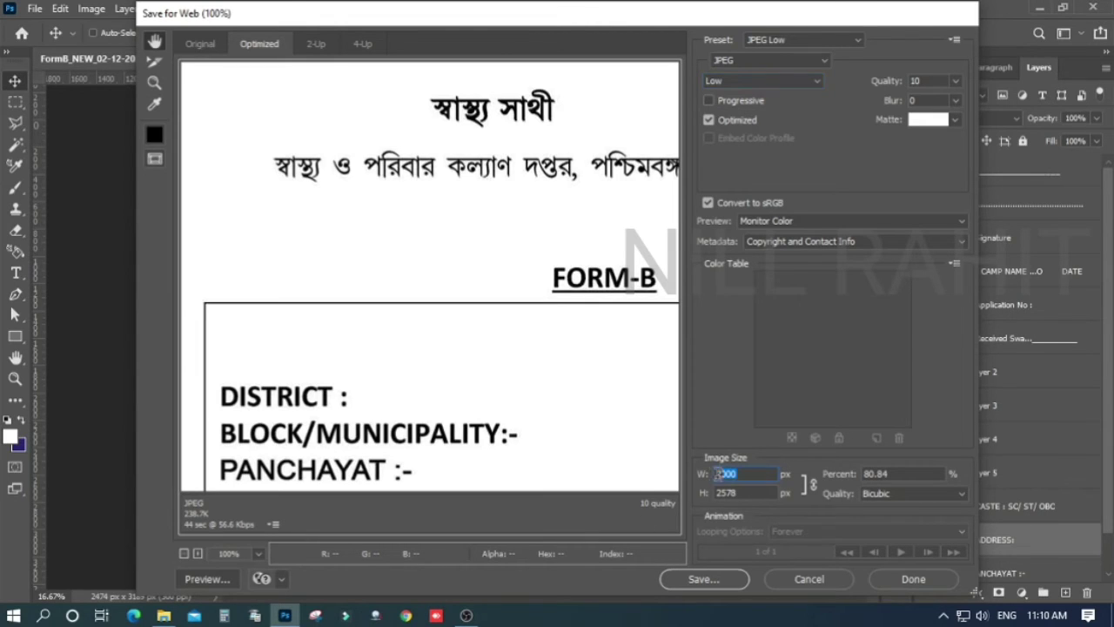
left_click_drag(738, 474, 712, 475)
type("1600")
left_click(771, 60)
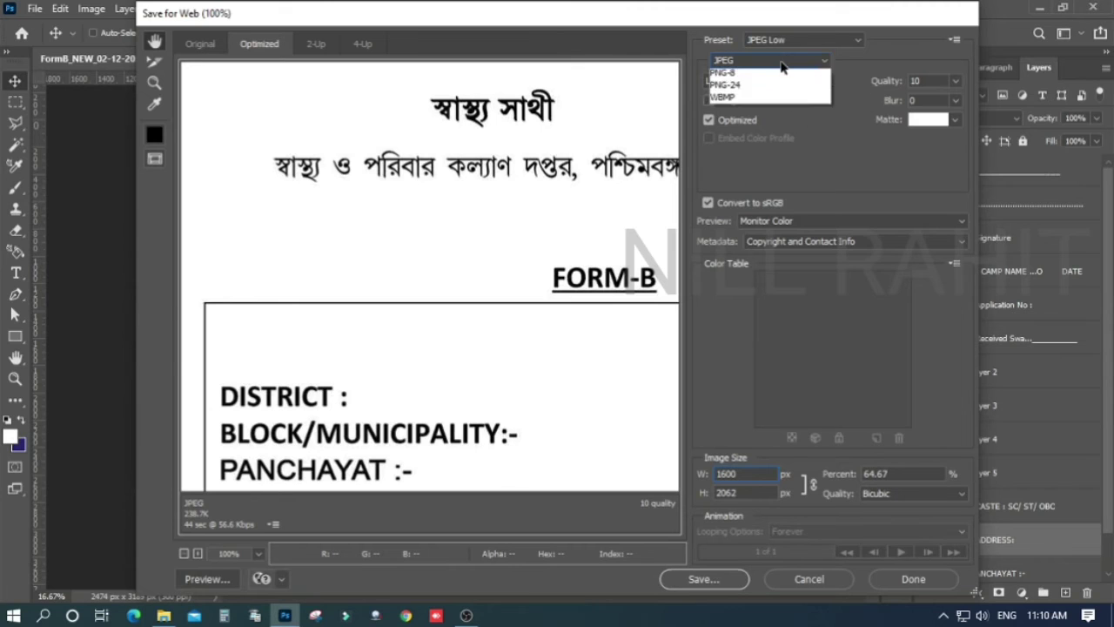
left_click(736, 94)
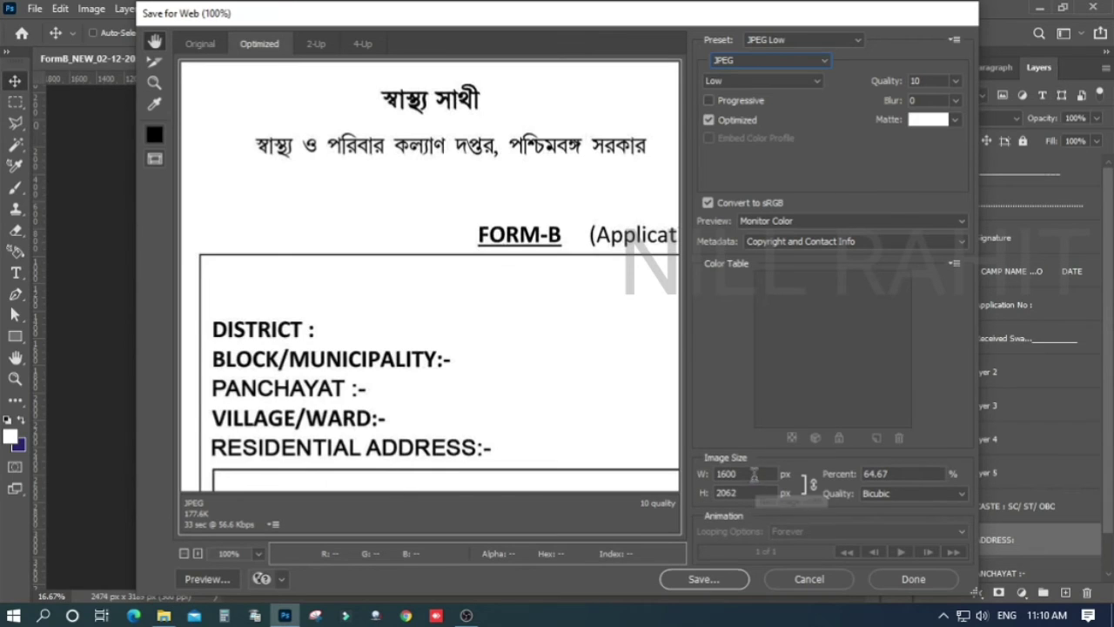
Step: Try export widths of 1400 px and 100 px, keeping Low quality
double_click(727, 473)
type("1400")
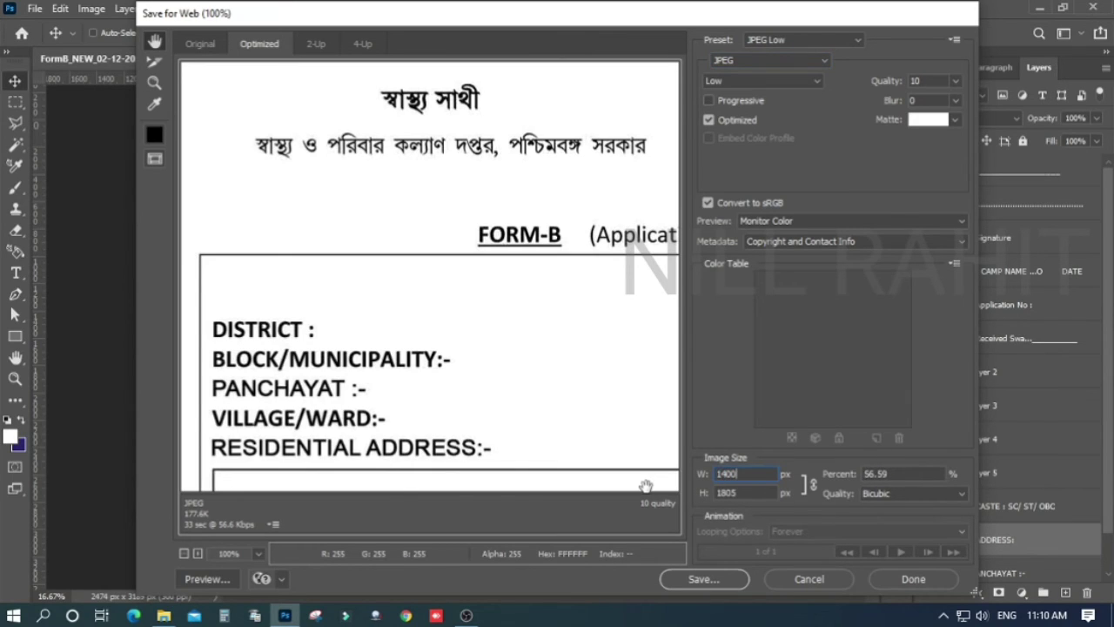
left_click(749, 80)
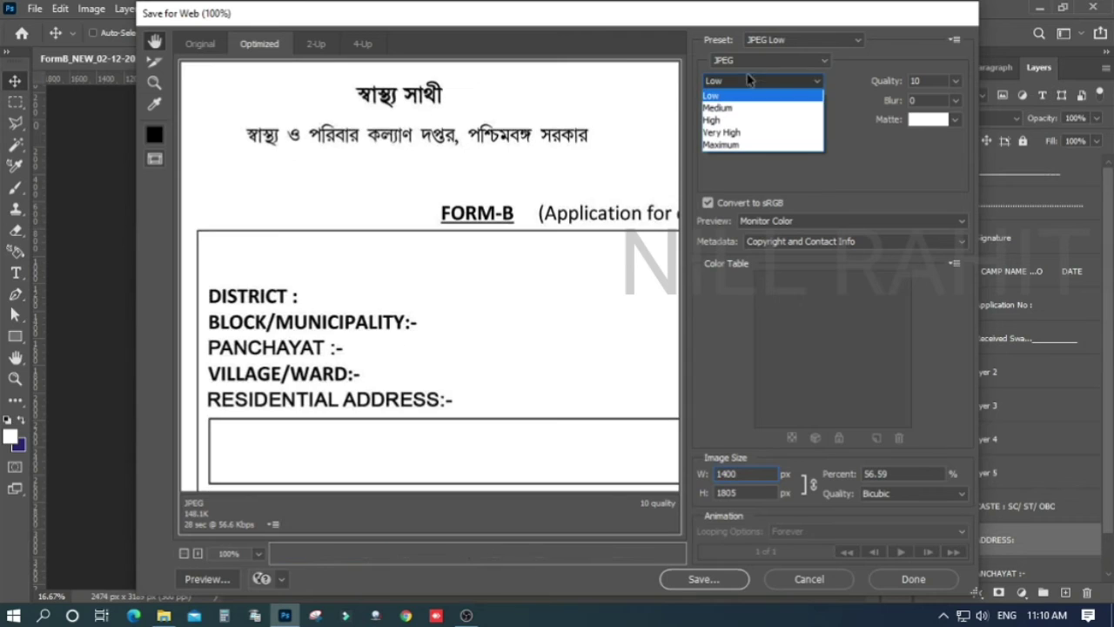
left_click(738, 97)
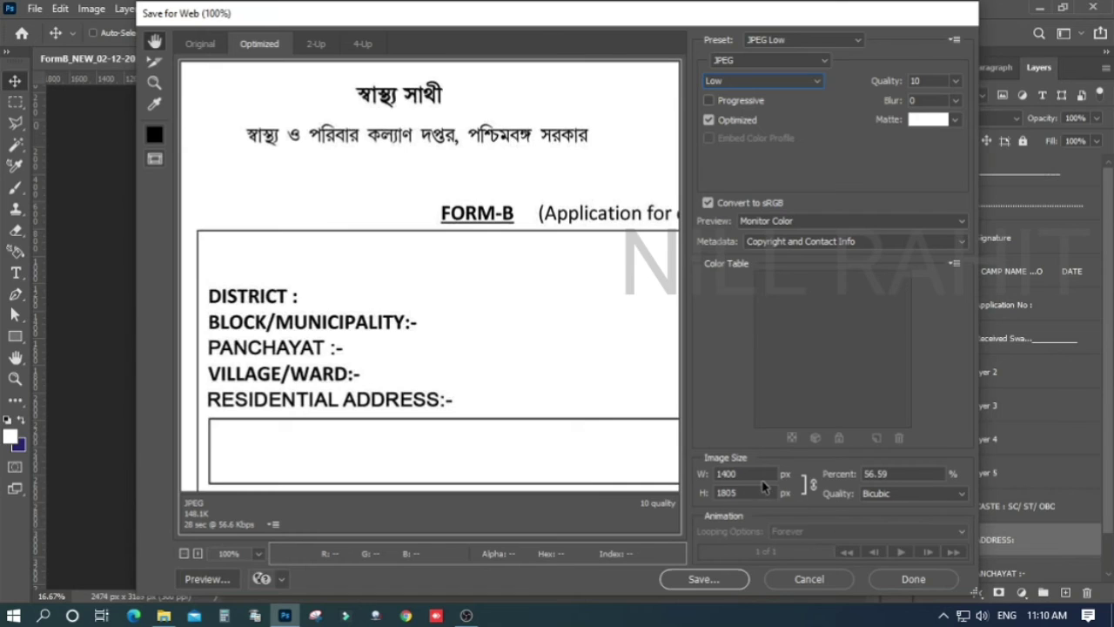
left_click(726, 473)
type("100")
left_click(766, 80)
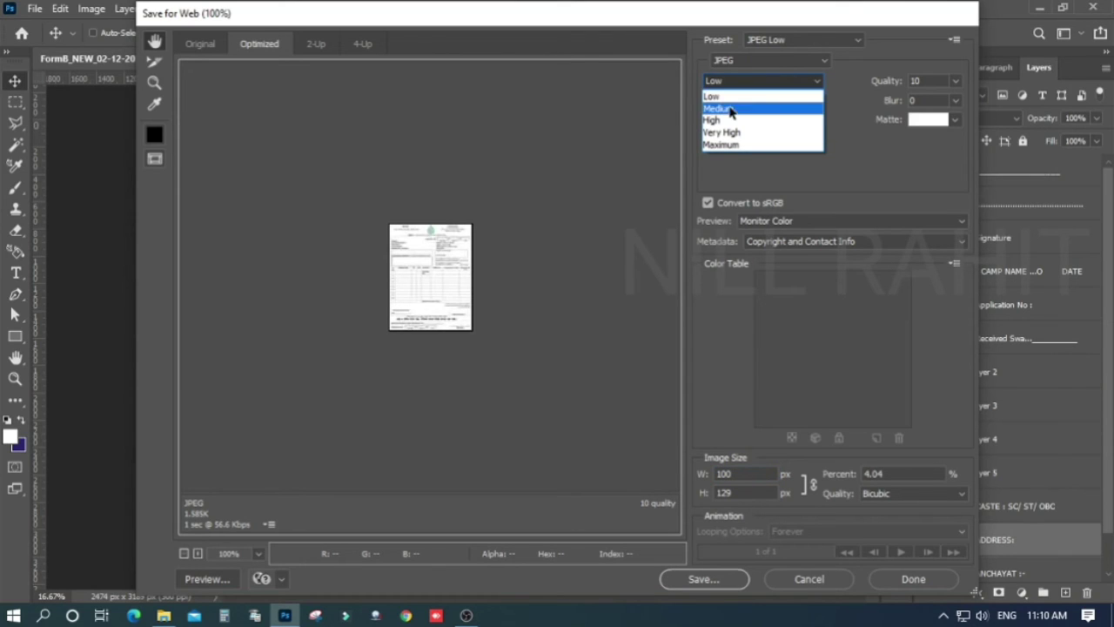
left_click(720, 96)
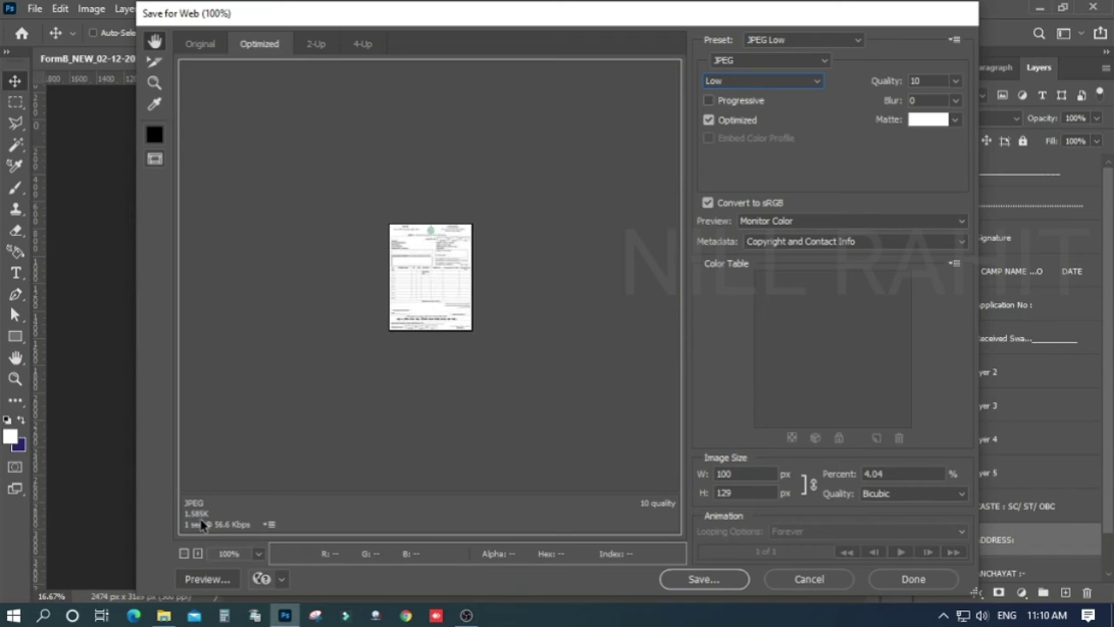
Step: Set the export width to 1000 px (1000 × 1289) with quality back at Low
double_click(743, 475)
type("100")
type("0")
left_click(735, 80)
left_click(734, 102)
left_click(731, 81)
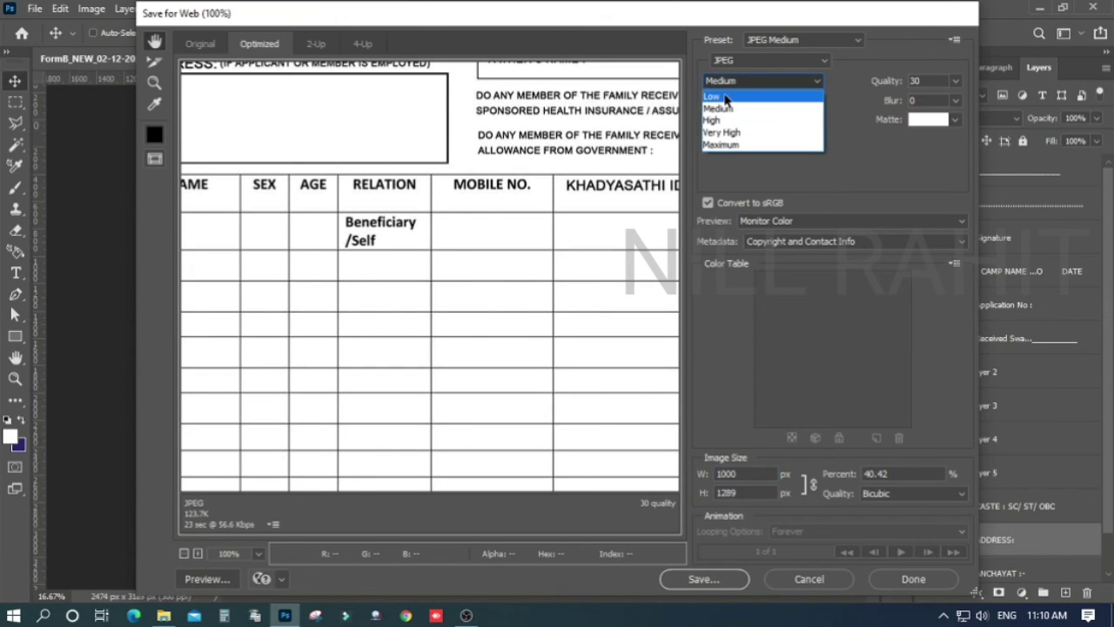
left_click(730, 90)
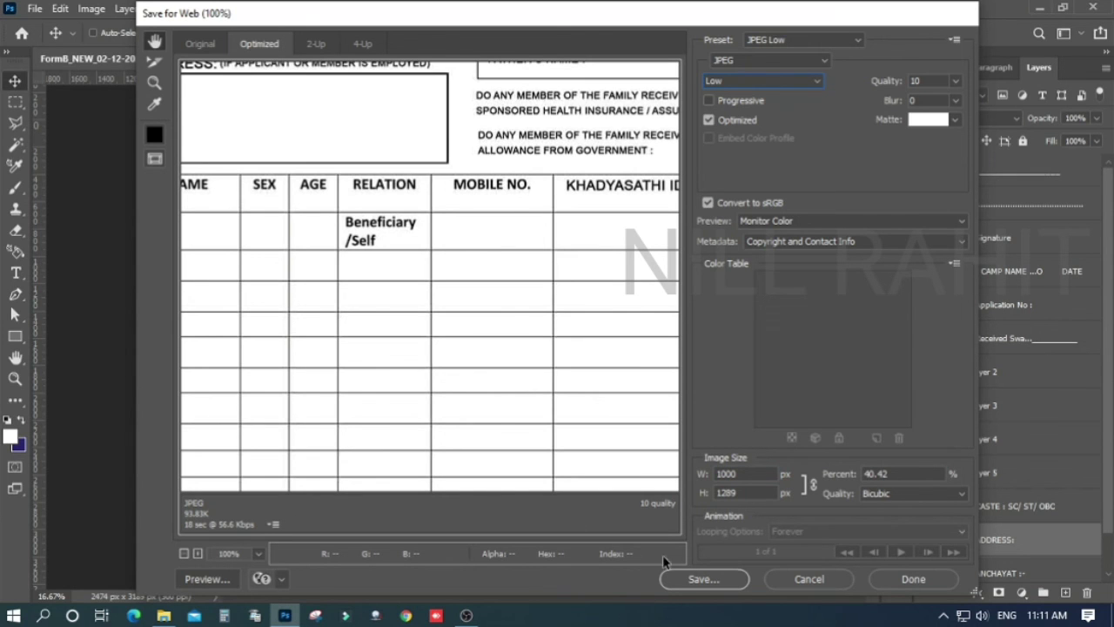
Step: Save the optimized form to the Desktop as 500.jpg
left_click(703, 579)
left_click(187, 161)
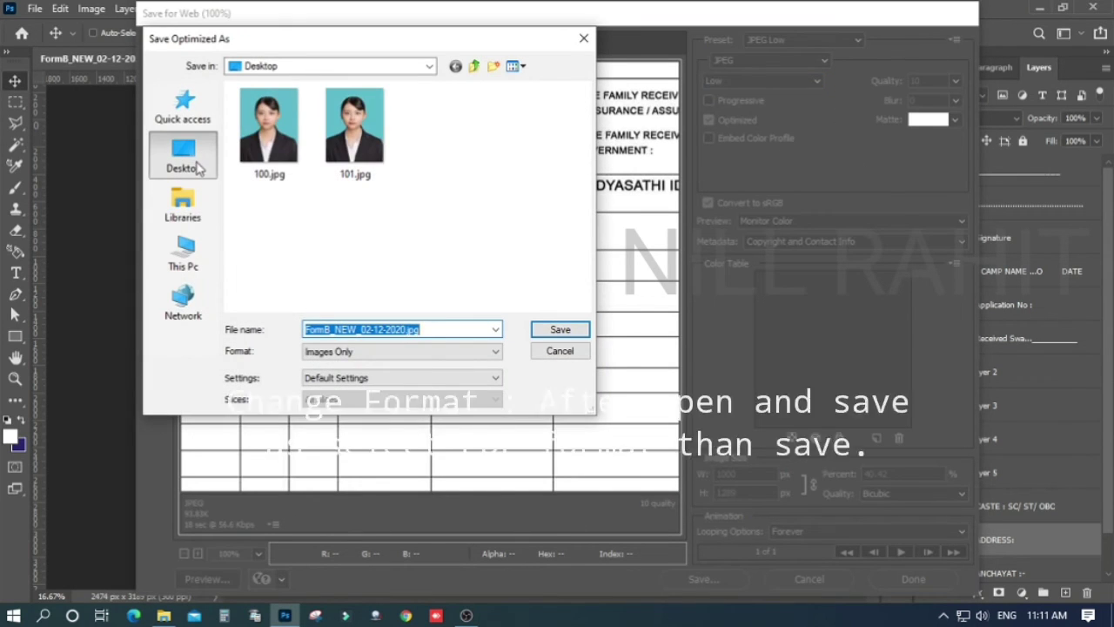
left_click_drag(431, 333, 285, 329)
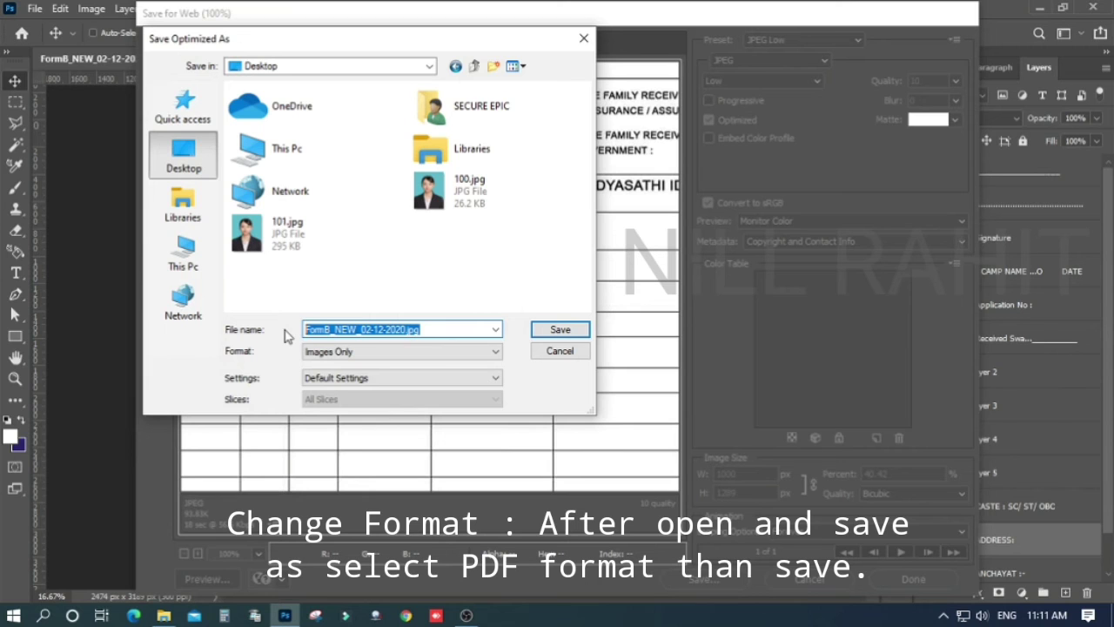
type("500")
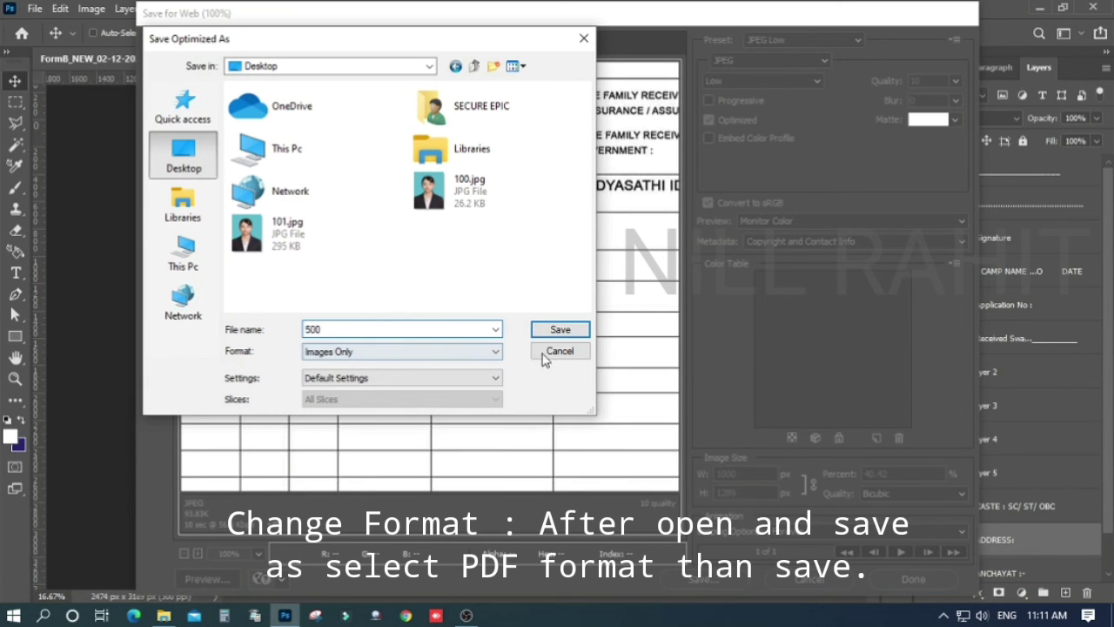
left_click(558, 331)
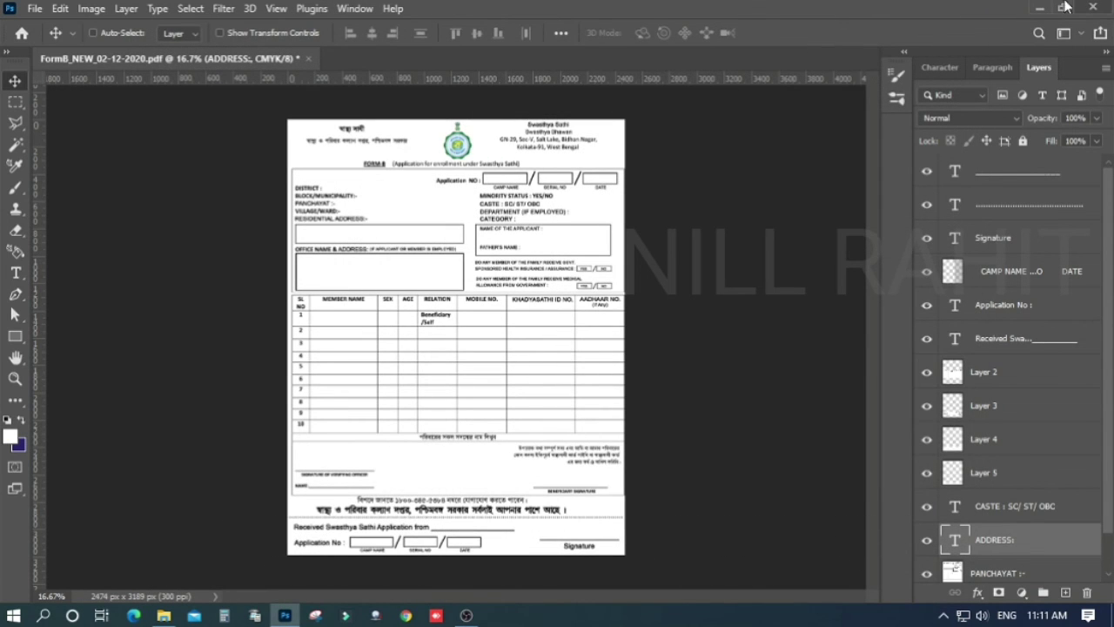
Step: Confirm in Properties that 500.jpg on the Desktop is 94.8 KB
left_click(1039, 7)
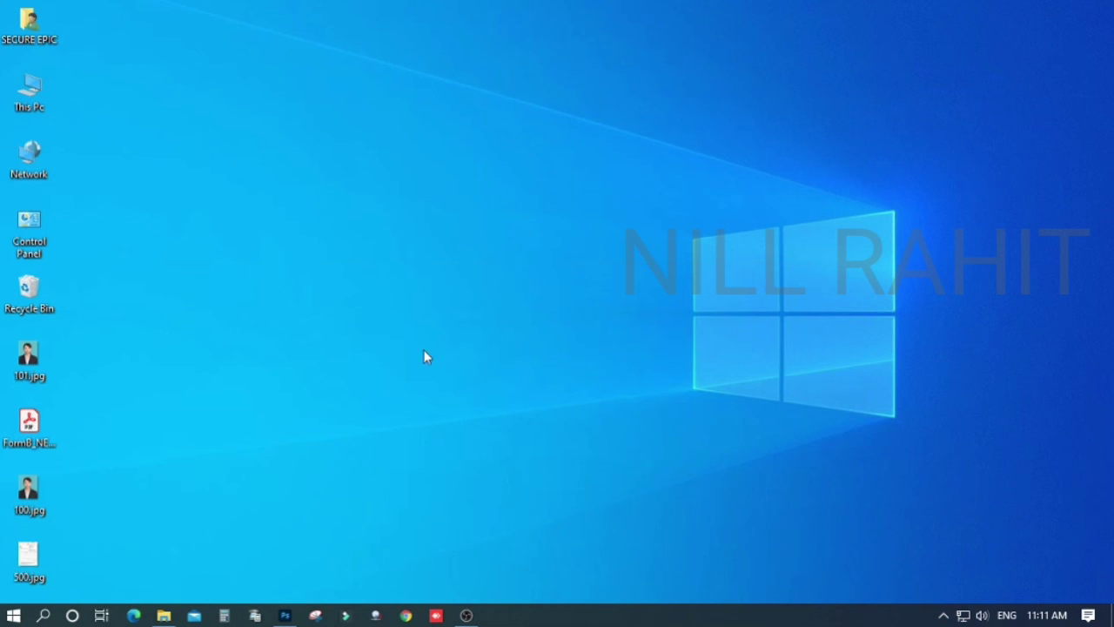
right_click(24, 571)
left_click(40, 550)
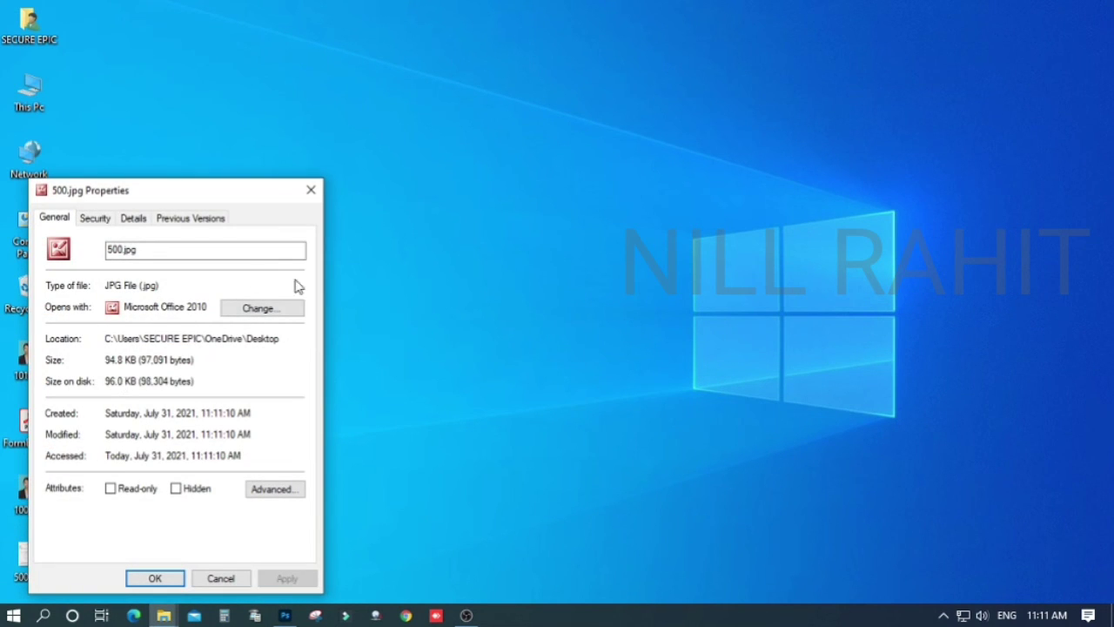
left_click(311, 190)
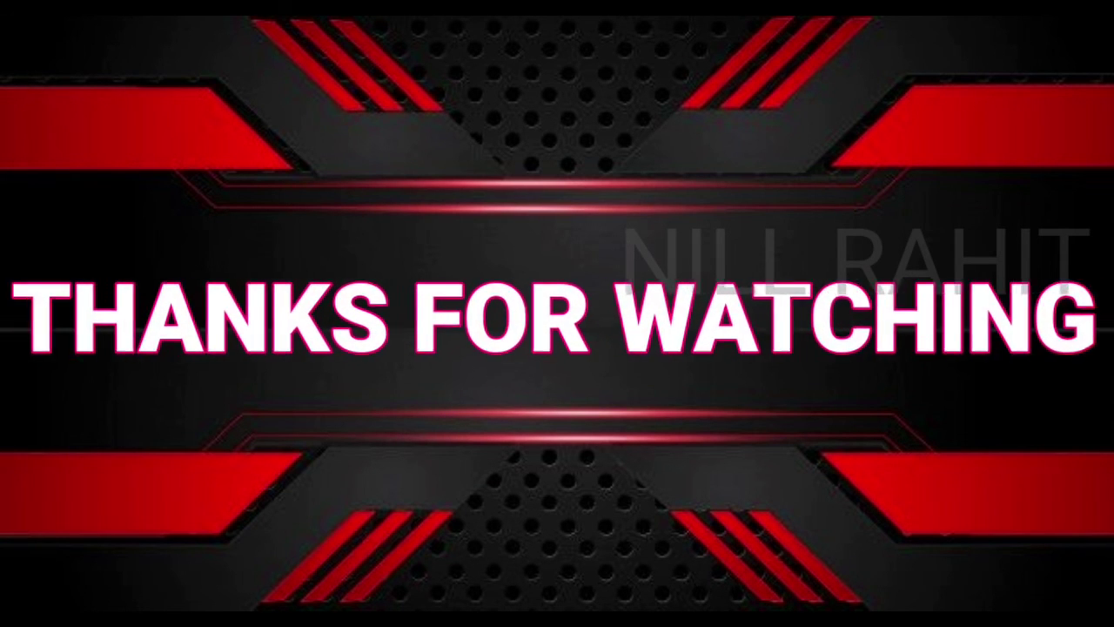